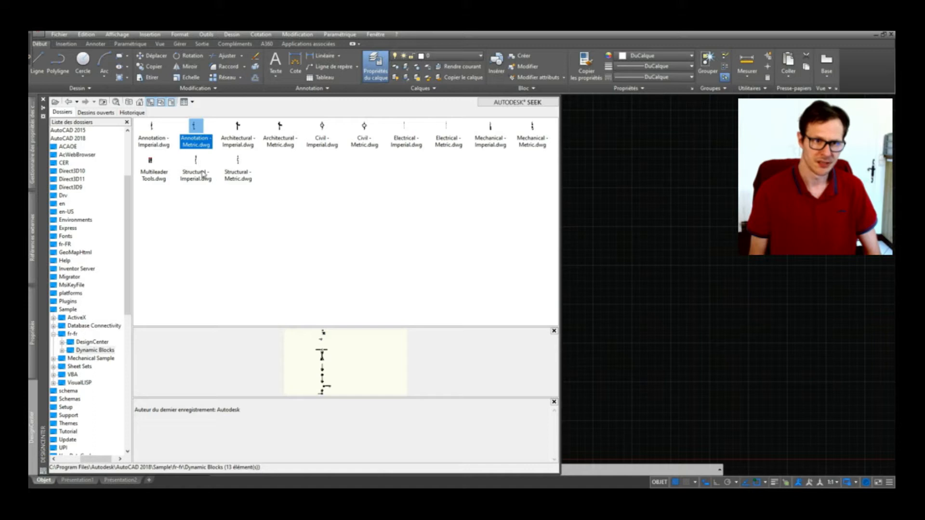
Insert Civil - Metric.dwg from the Dynamic Blocks samples at scale 1 and rotation 0, and explode it into separate blocks
click(237, 172)
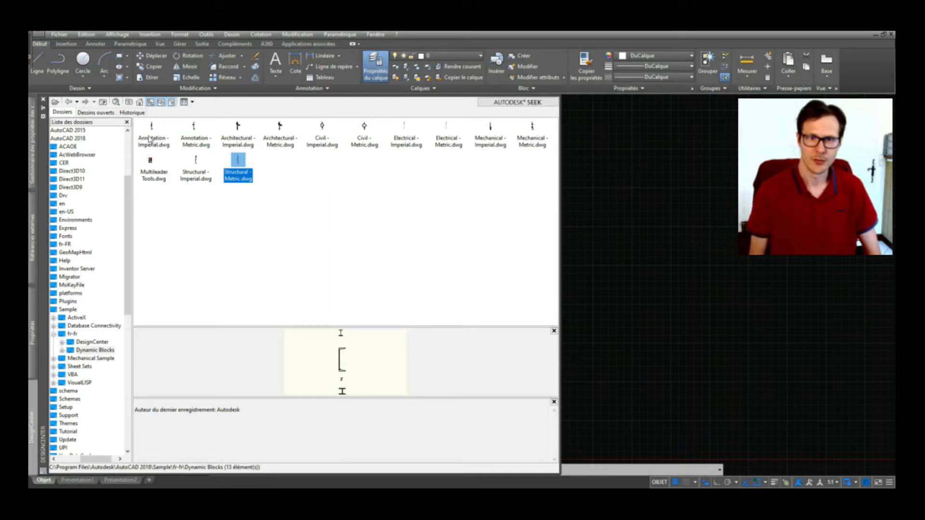
click(365, 134)
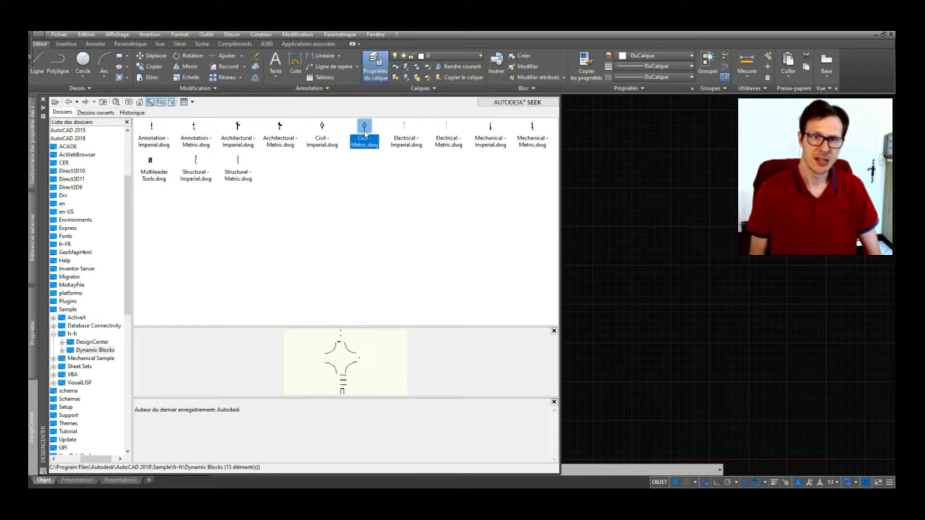
drag(570, 206, 570, 203)
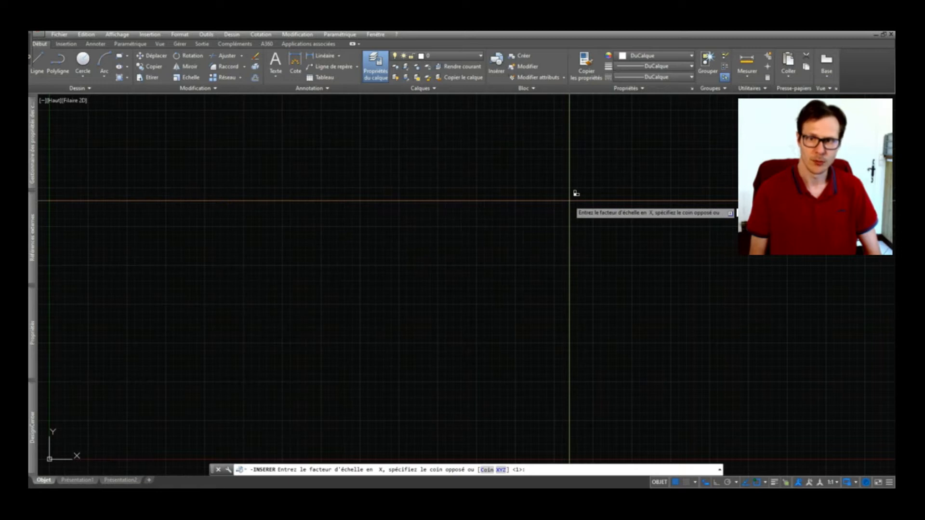
key(Return)
key(Return)
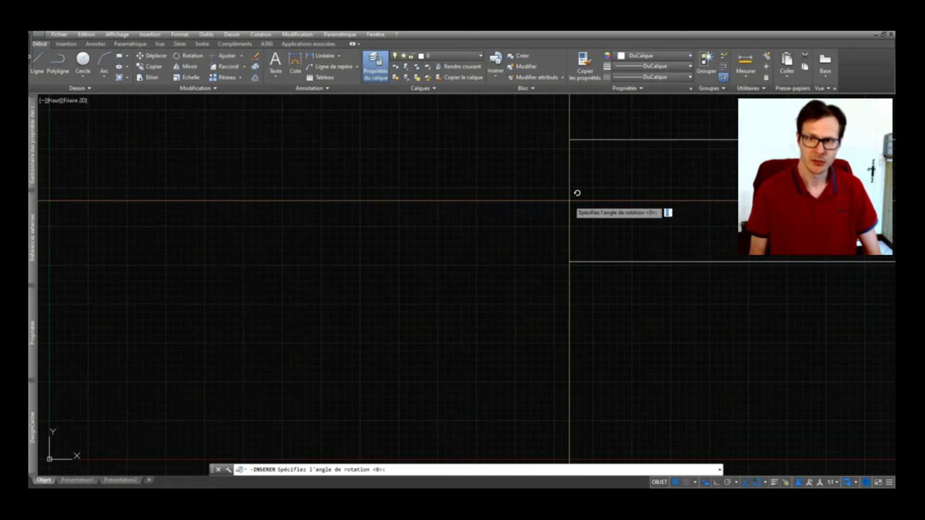
key(Return)
scroll(393, 275, down, 8)
scroll(433, 269, down, 10)
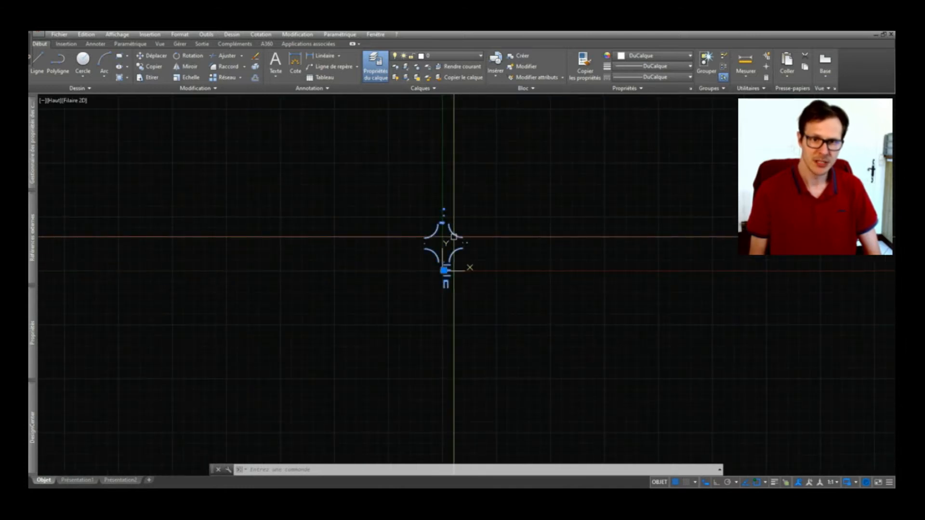
scroll(454, 237, up, 6)
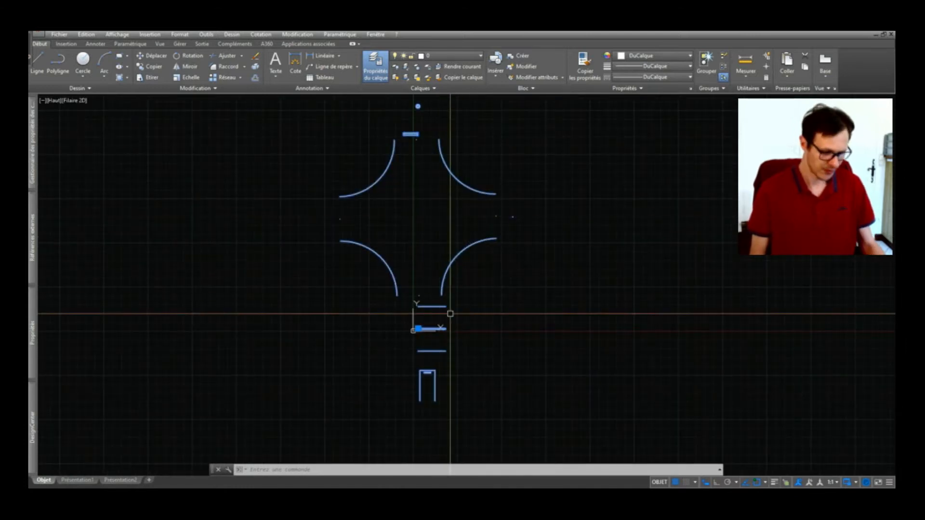
key(Escape)
key(Escape)
Examine the grips of the round bolted ring block above the speed limit sign
scroll(450, 314, up, 4)
scroll(429, 326, down, 5)
scroll(434, 230, up, 10)
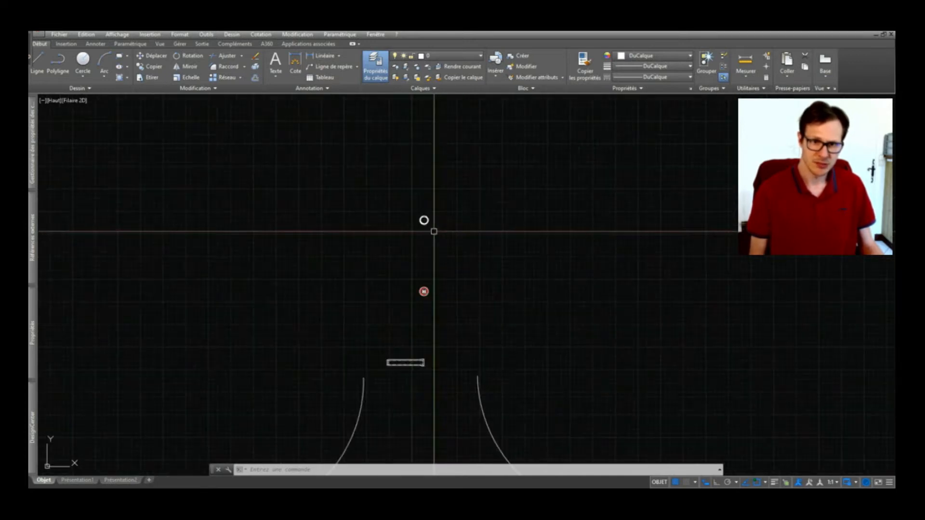
scroll(373, 189, up, 6)
scroll(385, 178, down, 2)
click(388, 176)
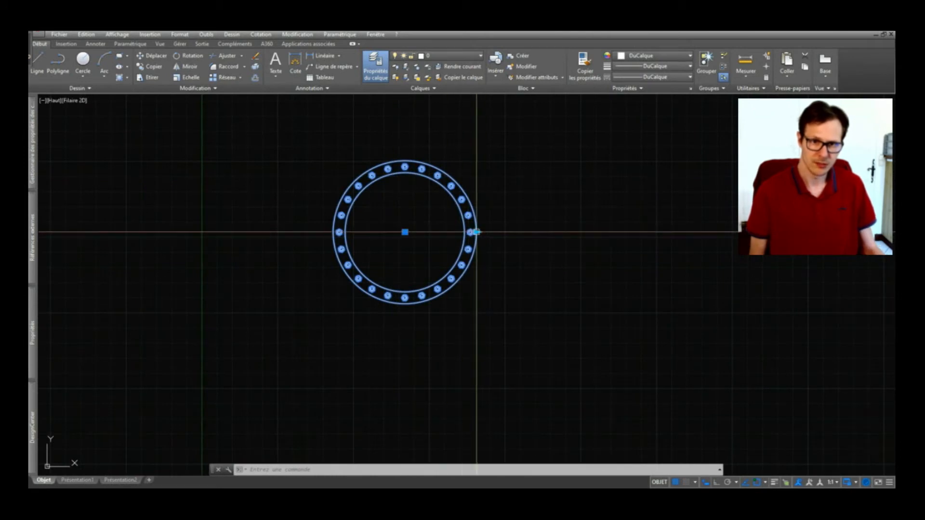
key(Escape)
Switch the 80 speed limit sign through Fin limite maximum, Minimum and Fin limite minimum to Fin de toutes les limites
scroll(530, 226, up, 4)
scroll(499, 310, down, 10)
scroll(499, 318, up, 10)
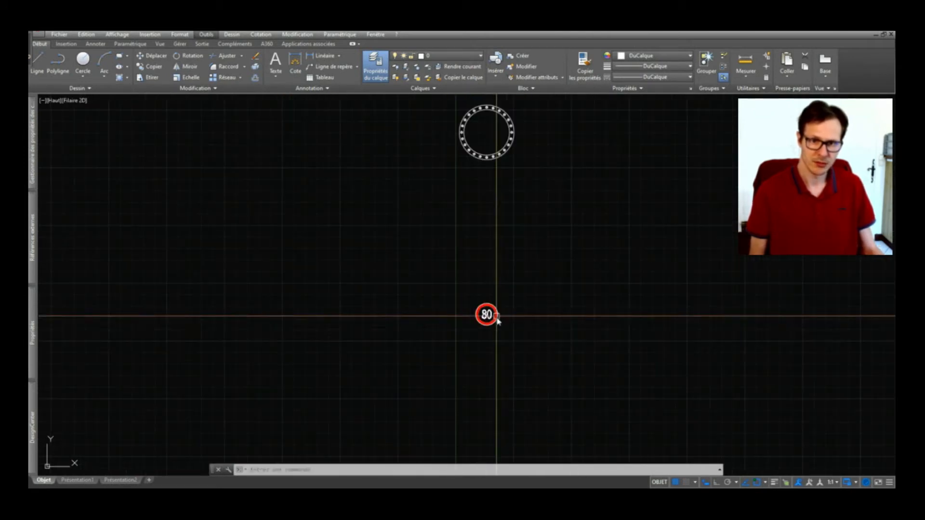
click(484, 285)
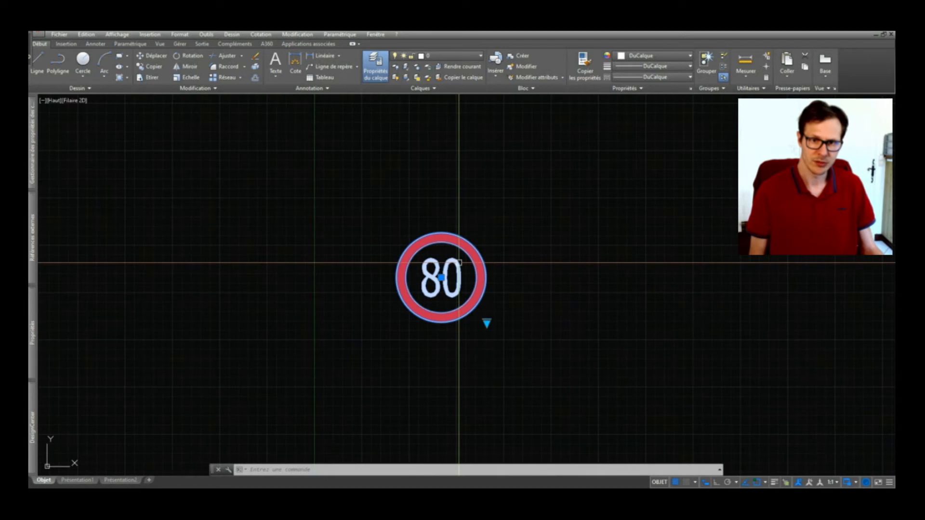
click(487, 323)
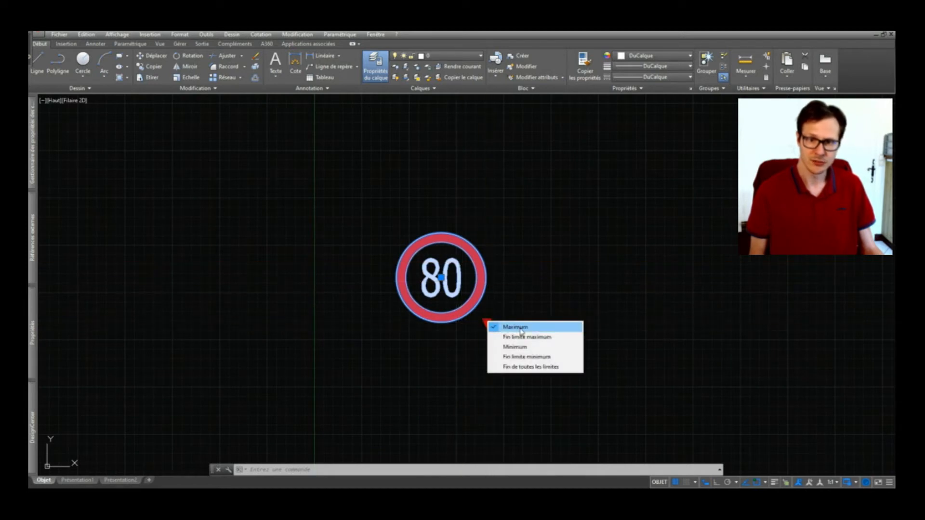
click(530, 337)
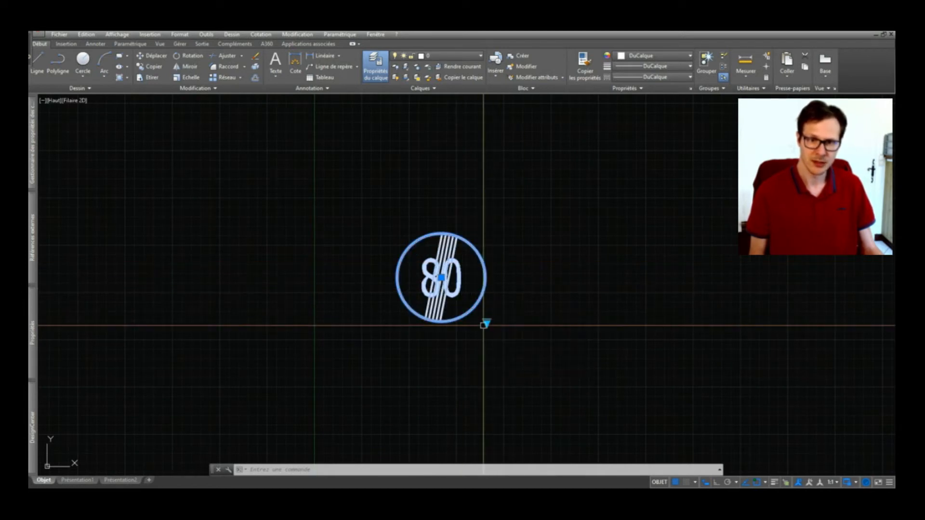
click(487, 322)
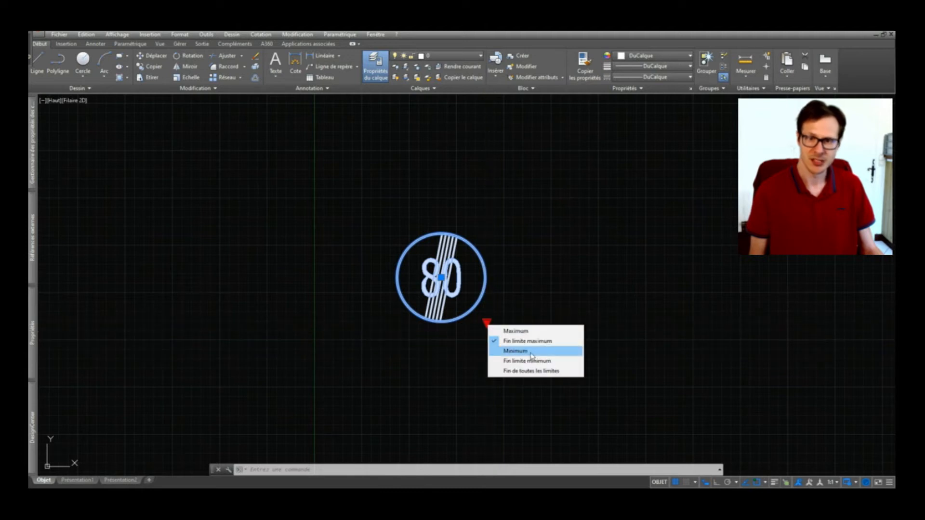
click(530, 351)
click(487, 323)
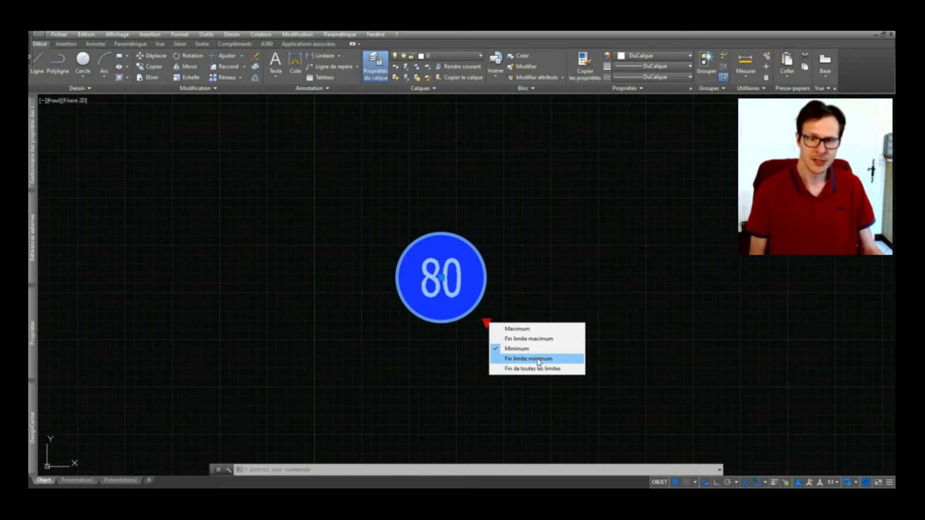
click(539, 359)
click(487, 323)
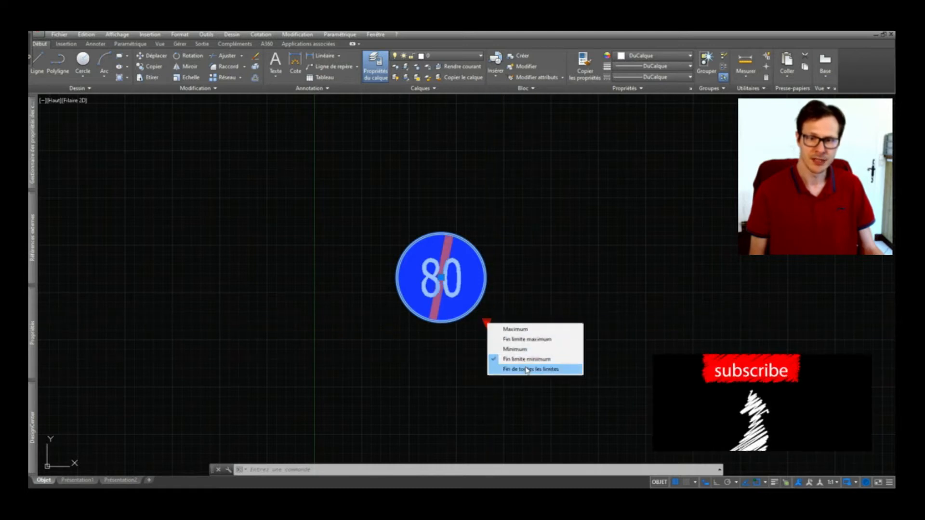
click(527, 369)
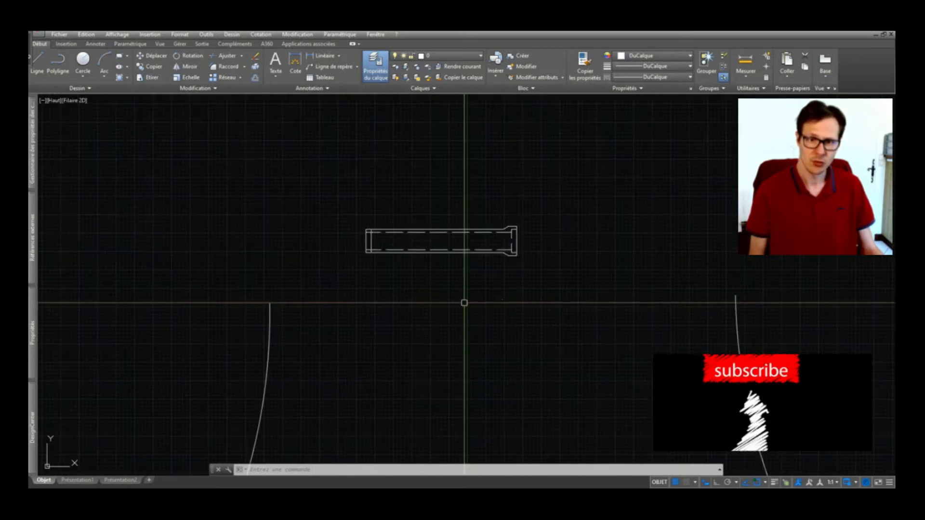
Switch the pipe block below the speed limit sign to a larger nominal diameter
click(512, 242)
click(516, 255)
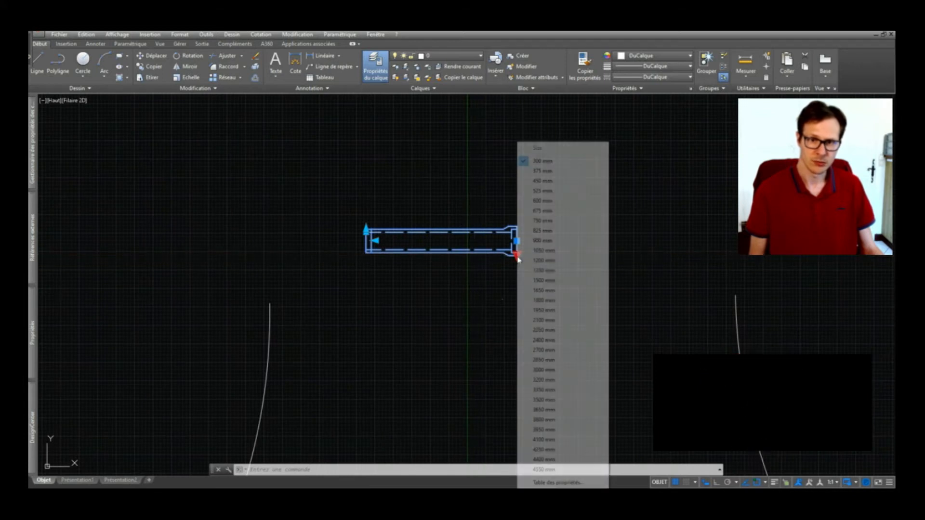
click(543, 270)
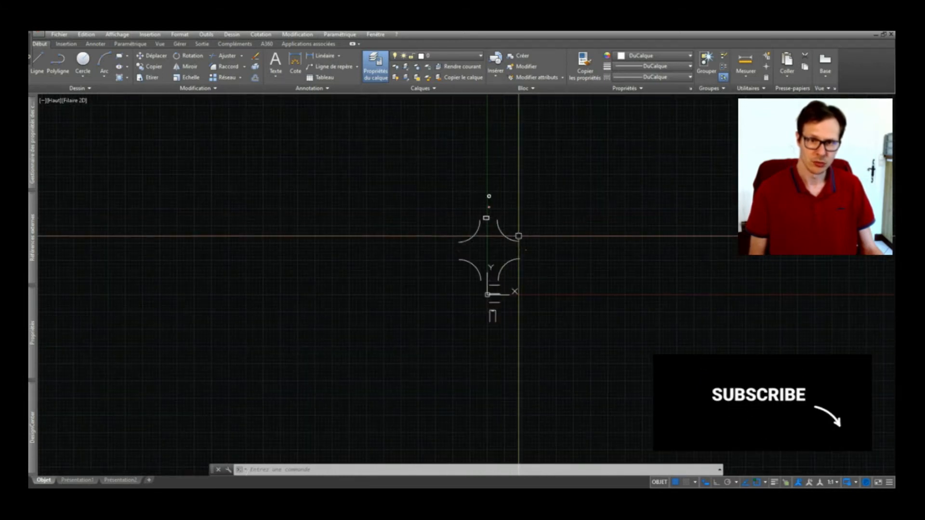
Move the four-way road intersection block a short distance to the left by the grip on its right-hand leg
click(518, 236)
scroll(488, 264, up, 3)
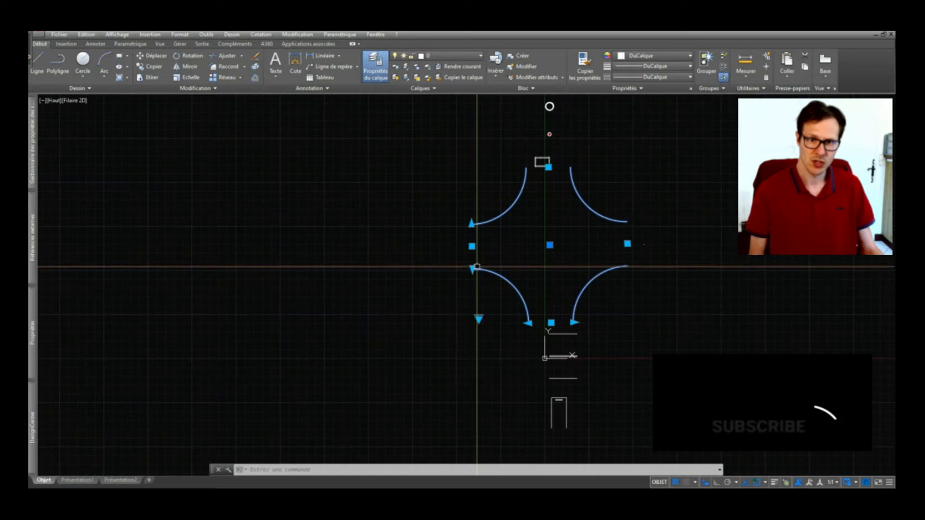
scroll(477, 258, up, 2)
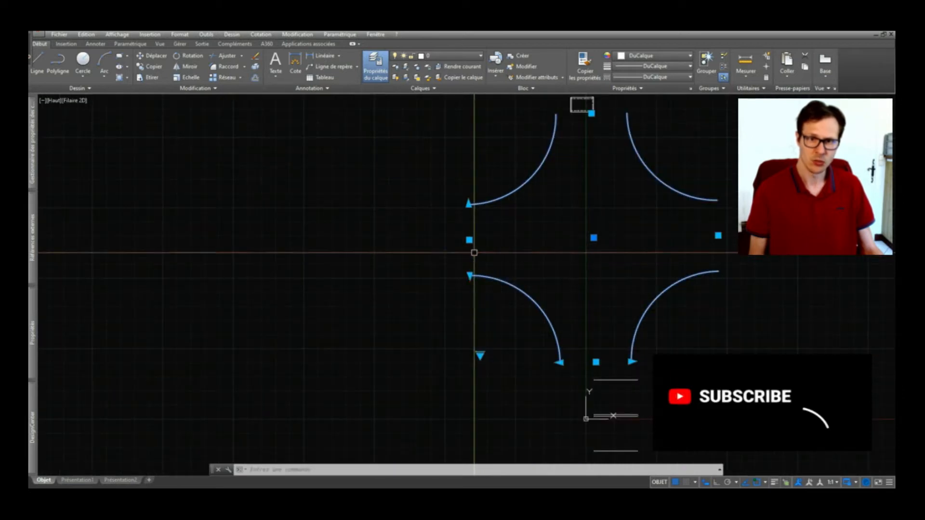
click(632, 361)
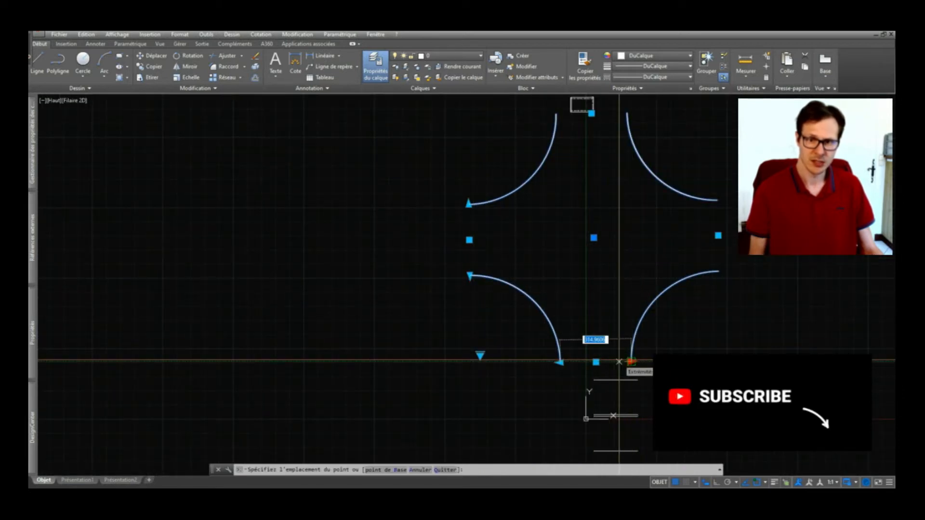
key(Return)
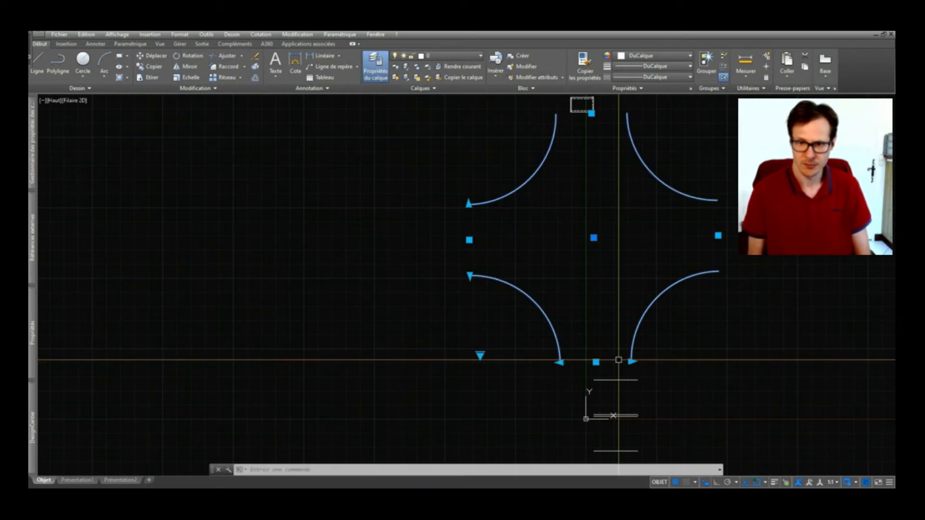
click(718, 236)
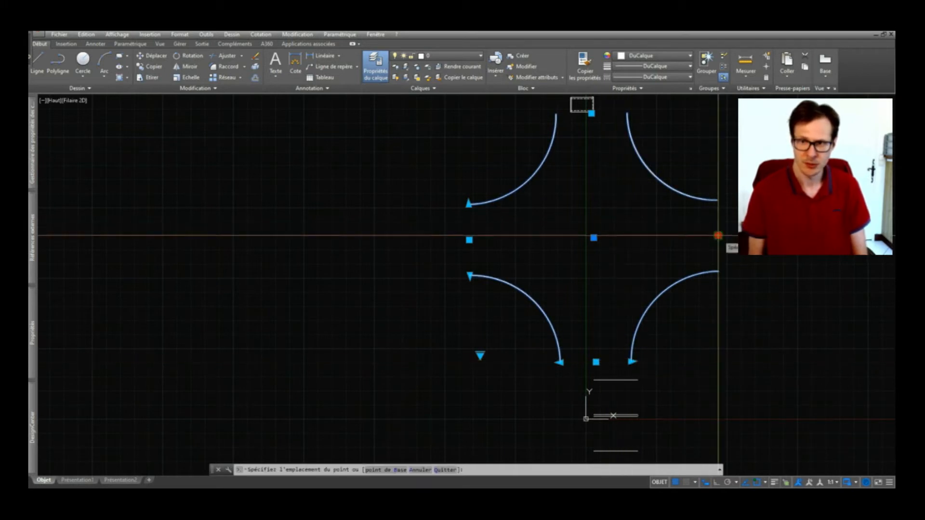
click(646, 243)
Switch the road intersection block through 3-directions to 2-directions (Virage), leaving its road width as it is
click(409, 364)
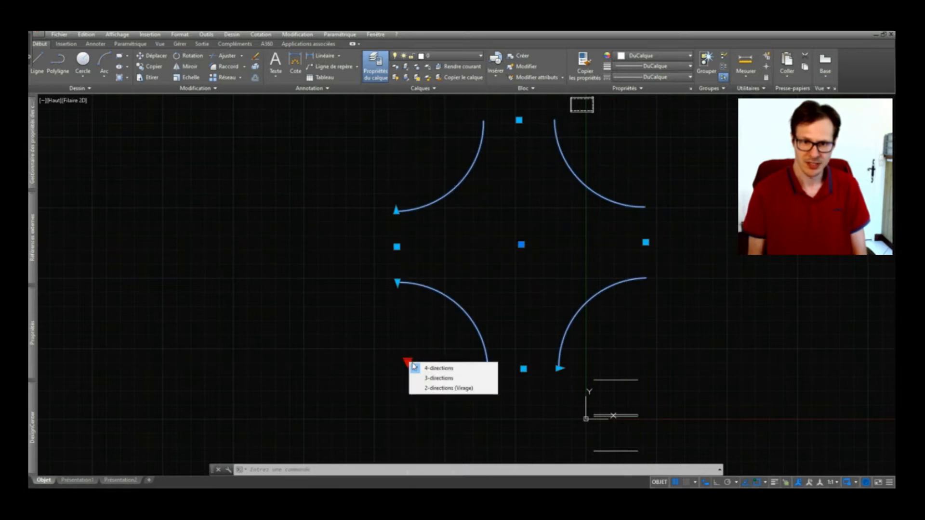
click(428, 378)
click(407, 362)
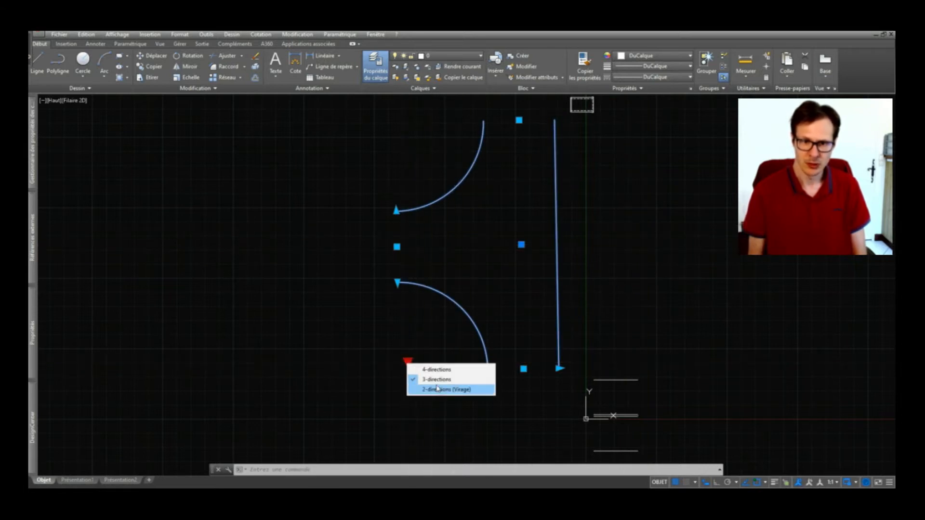
click(448, 387)
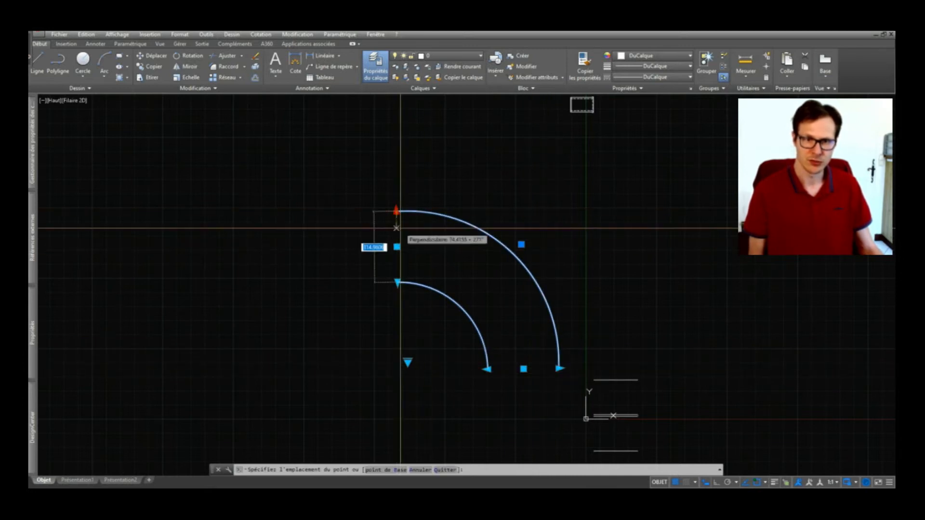
key(Escape)
Move the straight two-lane road segment from the origin to the empty area on its right
scroll(428, 237, down, 4)
scroll(505, 305, up, 8)
click(494, 304)
key(Escape)
click(468, 190)
click(452, 266)
scroll(497, 255, down, 2)
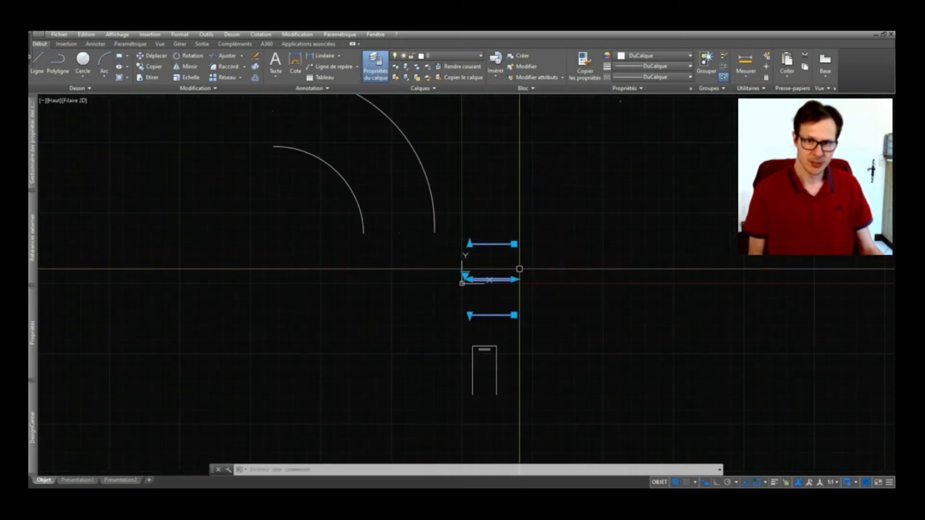
click(514, 244)
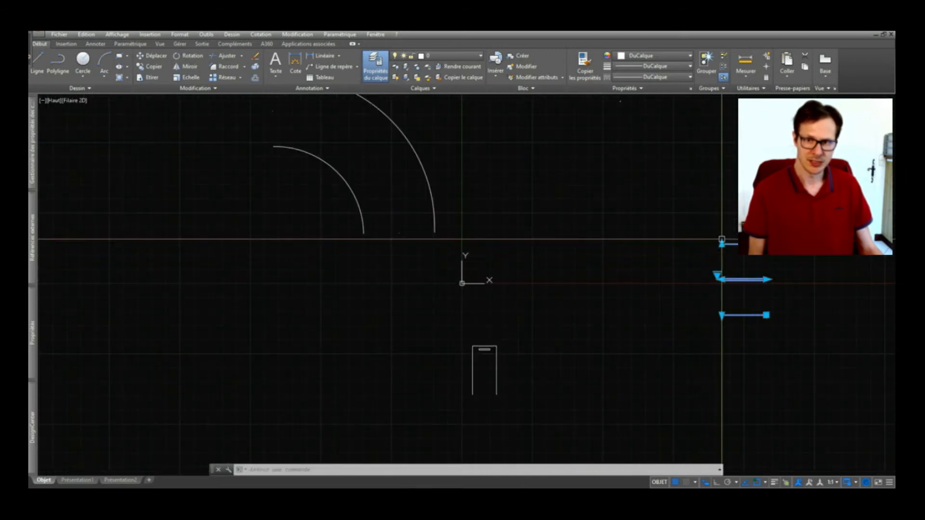
click(651, 244)
Stretch the straight road segment to about two and a half times its length and set it to 4 lanes
click(652, 279)
click(721, 279)
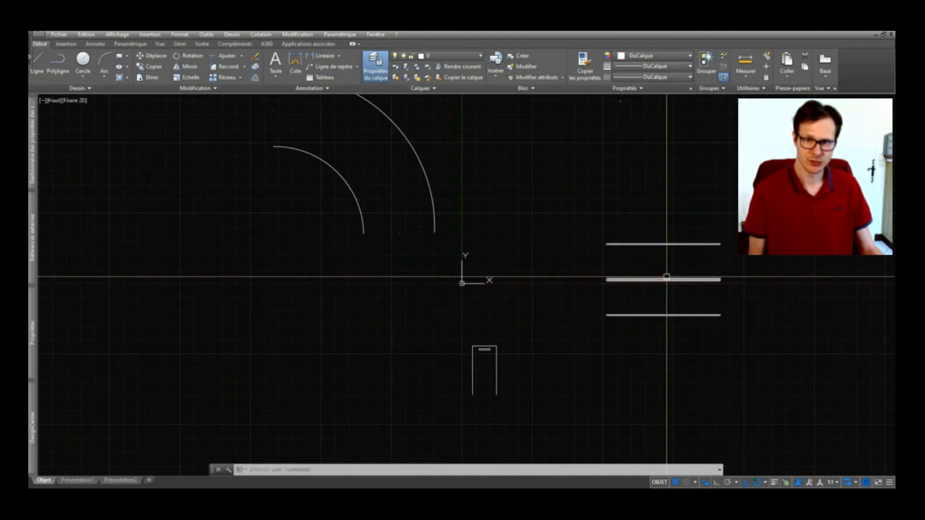
click(602, 276)
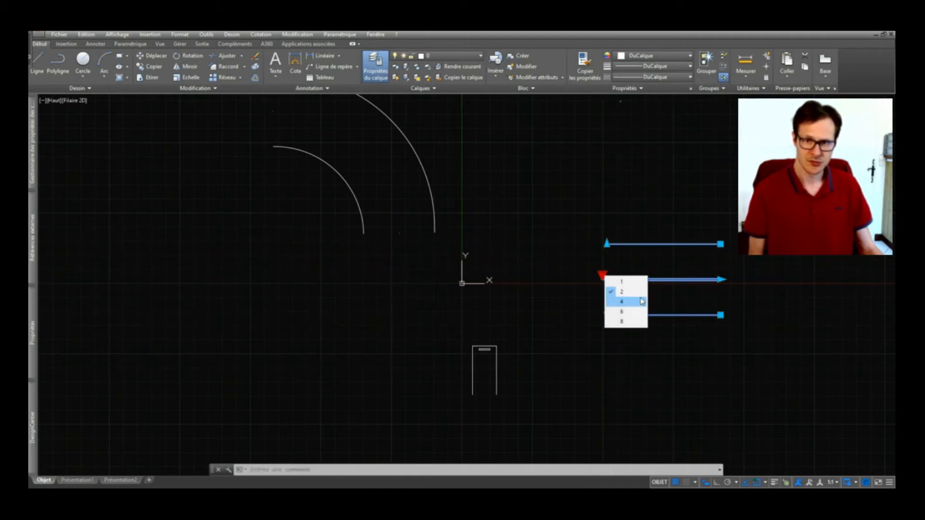
click(622, 302)
key(Escape)
Set the parking stall block below the origin to 5 Spaces
middle_drag(711, 285, 638, 276)
middle_drag(504, 371, 487, 299)
scroll(393, 273, up, 3)
click(469, 216)
click(377, 288)
scroll(377, 288, down, 3)
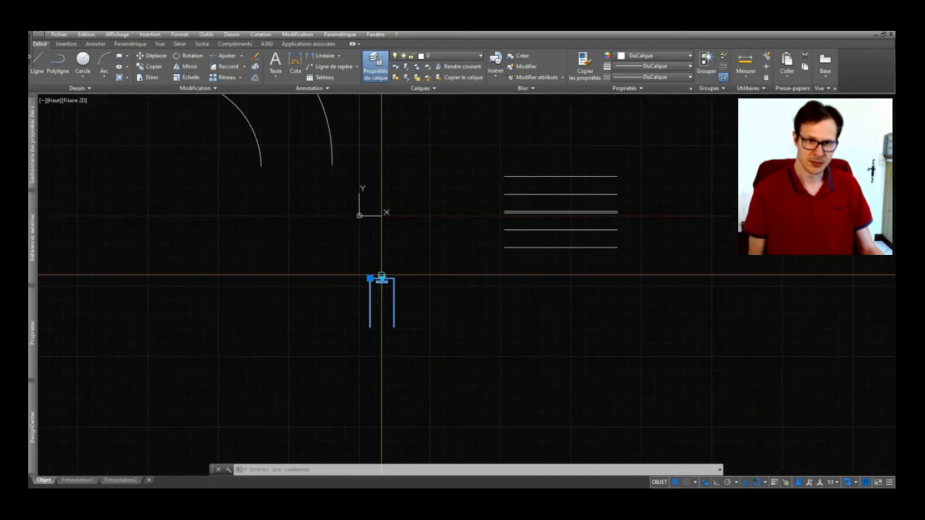
click(382, 278)
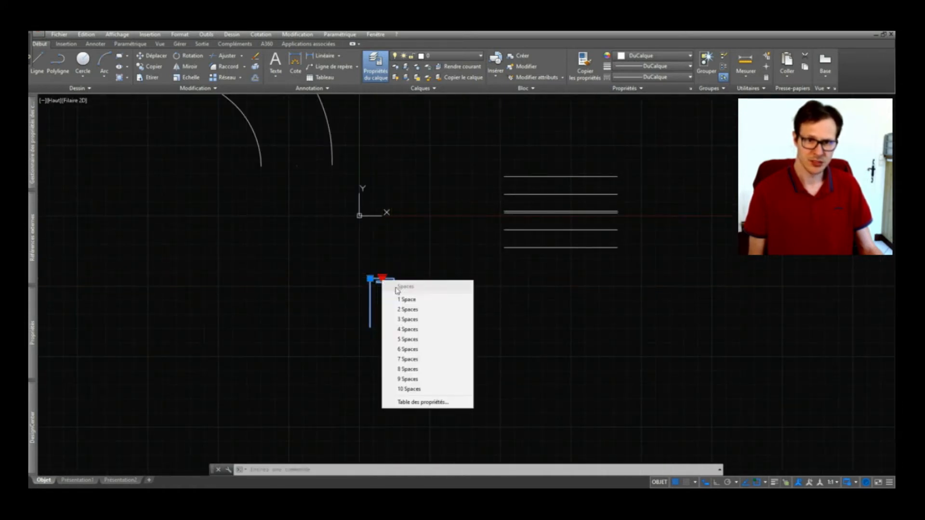
click(441, 343)
key(Escape)
scroll(449, 289, up, 2)
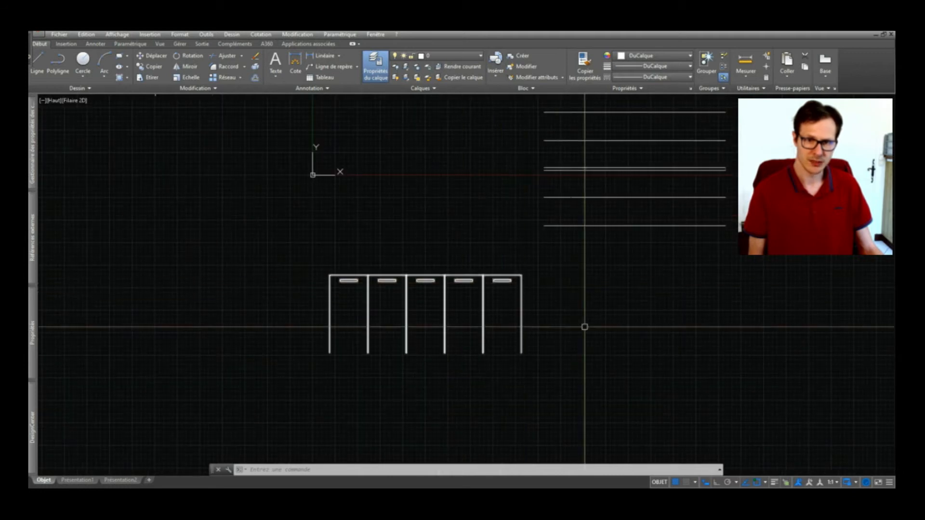
Insert Structural - Metric.dwg from the Dynamic Blocks folder into the empty area beyond the straight road segment, keeping the default scale and rotation
scroll(557, 292, down, 5)
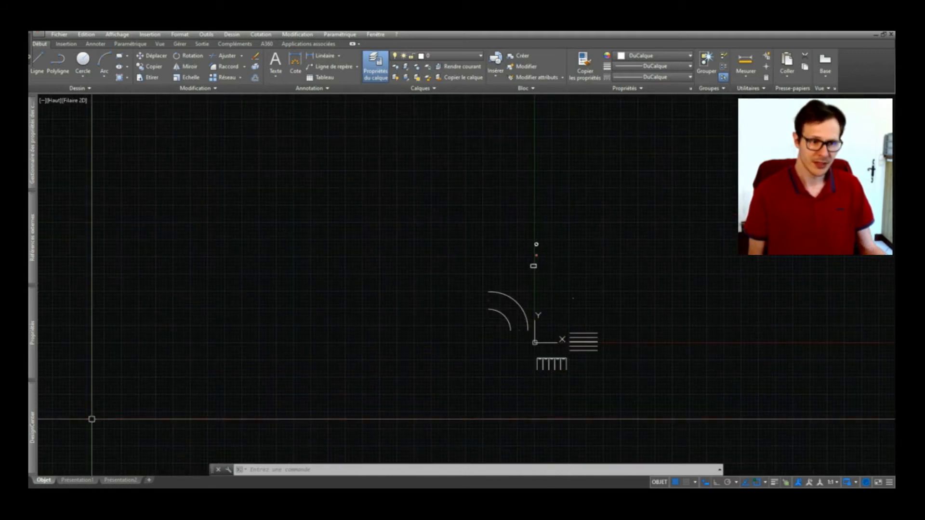
mouse_move(36, 410)
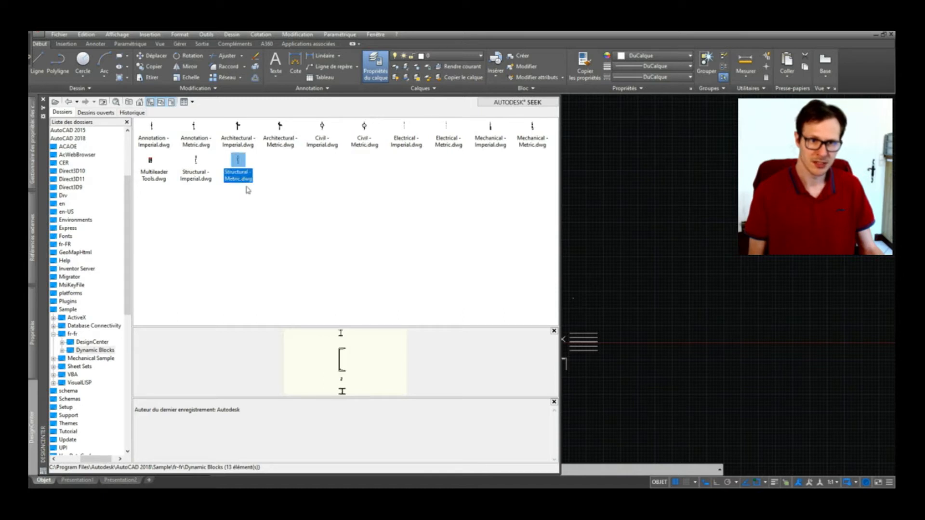
drag(663, 258, 666, 255)
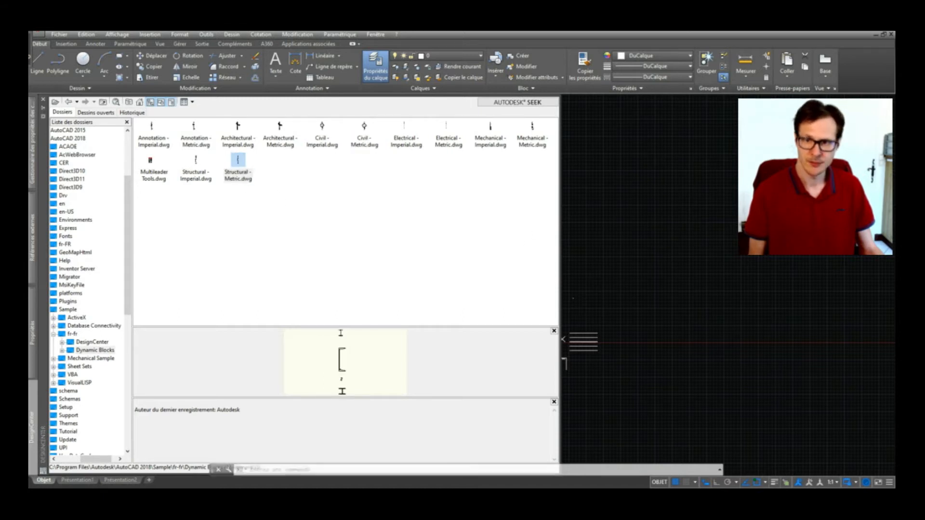
scroll(674, 248, down, 5)
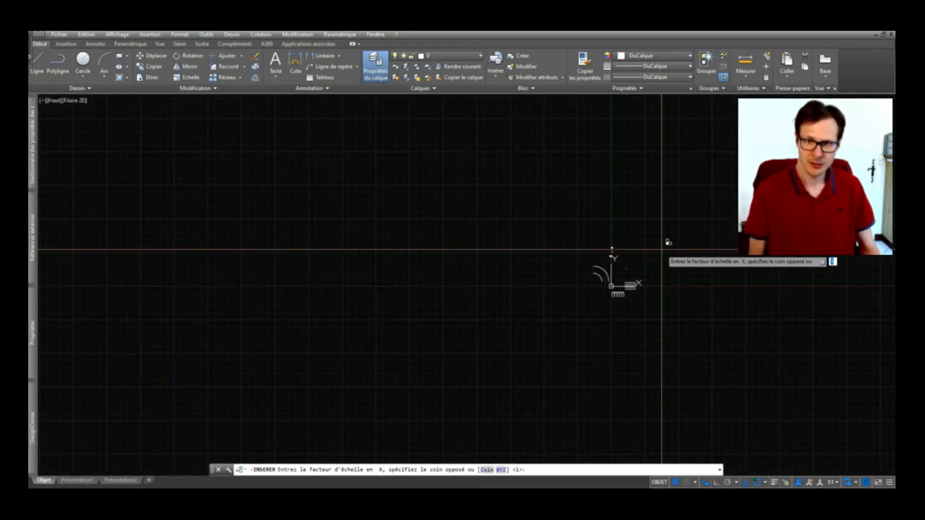
key(Return)
key(Return)
key(Return)
key(Return)
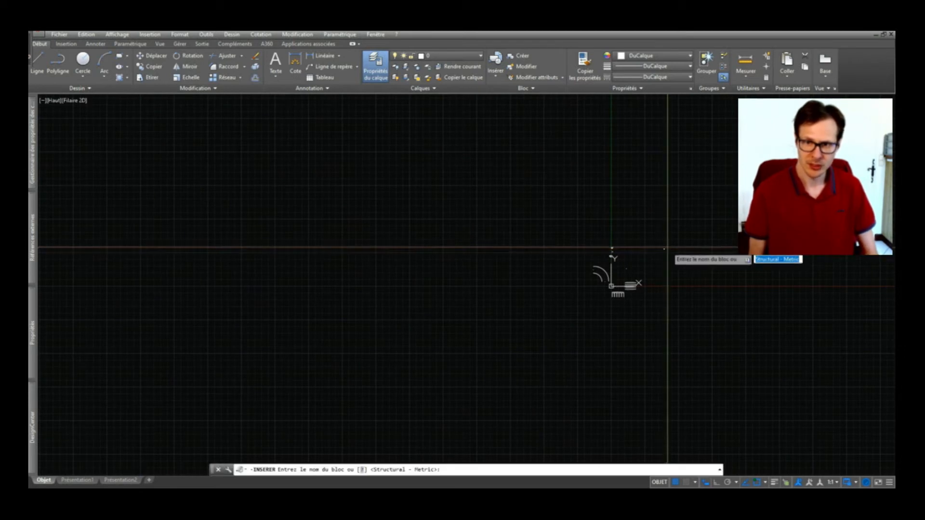
scroll(662, 250, up, 10)
key(Escape)
Explode the inserted structural drawing into its individual profile and symbol blocks
scroll(655, 248, up, 15)
middle_drag(688, 165, 653, 248)
scroll(638, 254, down, 2)
scroll(605, 172, up, 6)
scroll(543, 241, down, 8)
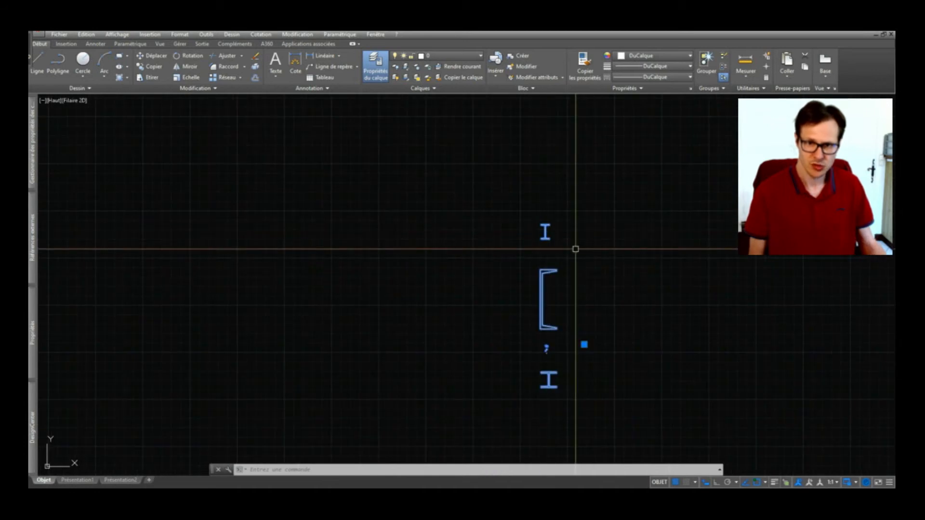
Set the uppermost I-beam profile block to size IPE A 240
scroll(547, 224, up, 5)
click(530, 240)
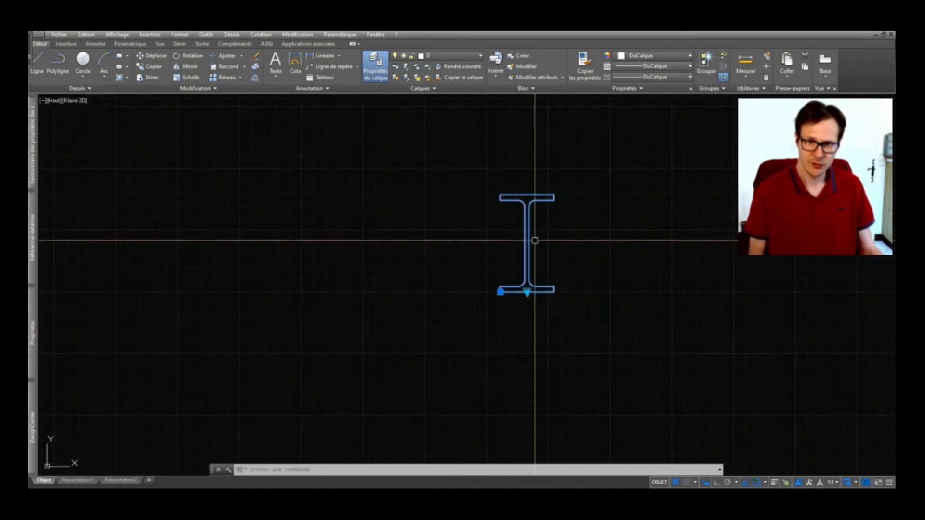
click(526, 293)
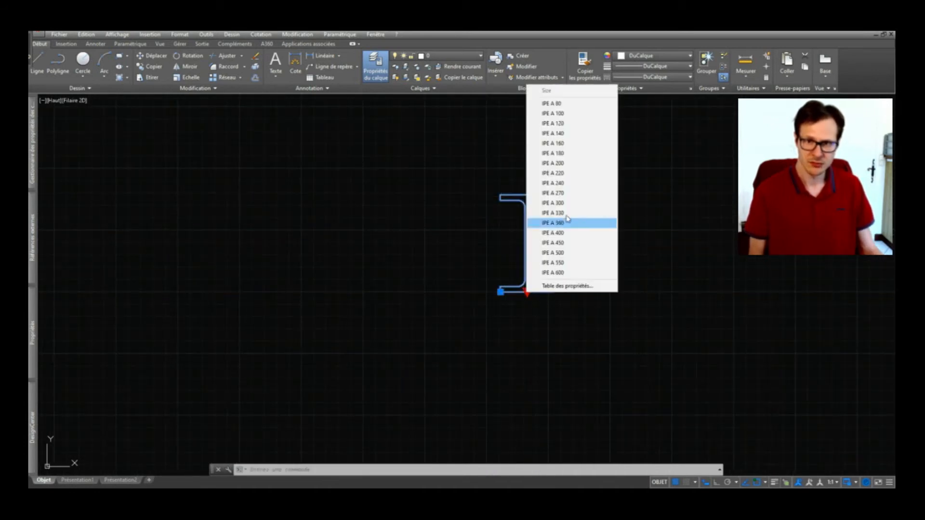
click(579, 188)
key(Escape)
scroll(578, 240, down, 5)
scroll(538, 318, up, 5)
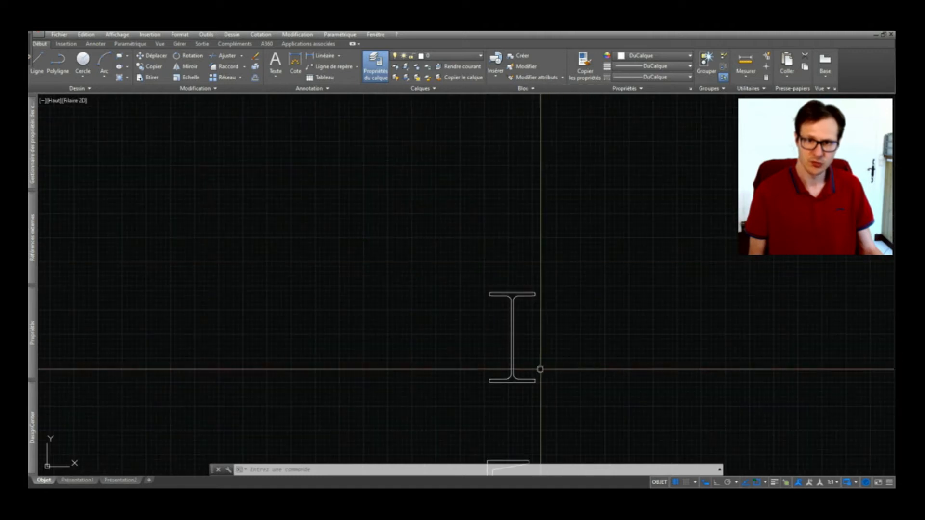
Examine the small symbol blocks between the channel and the wide-flange profile, including Etape, ELEV and the pair of parallel lines
scroll(519, 301, down, 5)
scroll(493, 238, up, 3)
scroll(436, 318, down, 2)
scroll(435, 282, up, 5)
scroll(434, 282, up, 5)
click(359, 199)
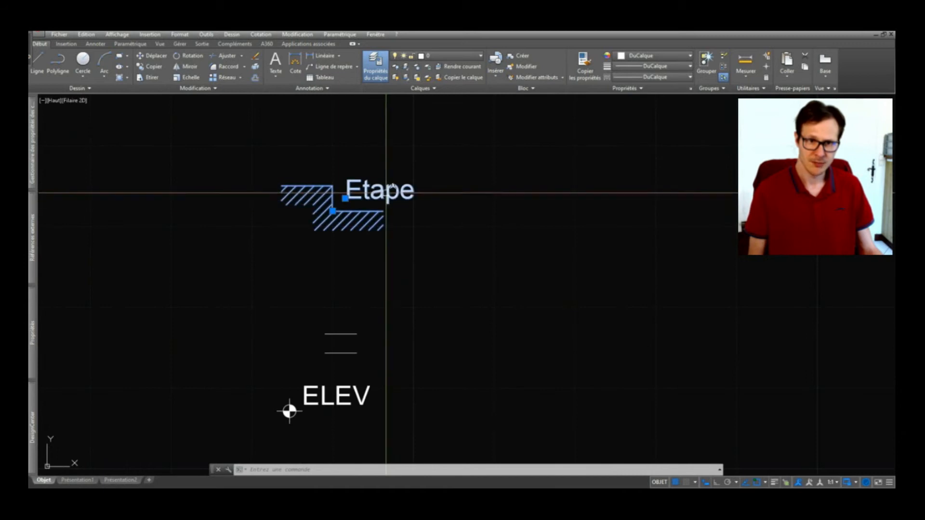
scroll(362, 192, down, 5)
scroll(362, 257, up, 5)
key(Escape)
click(341, 269)
click(299, 296)
click(365, 185)
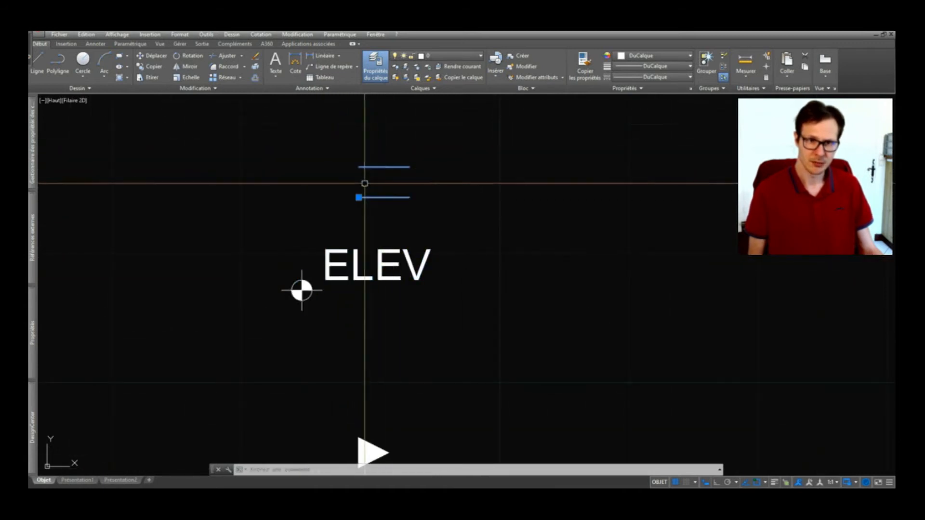
scroll(377, 235, down, 4)
scroll(378, 235, down, 5)
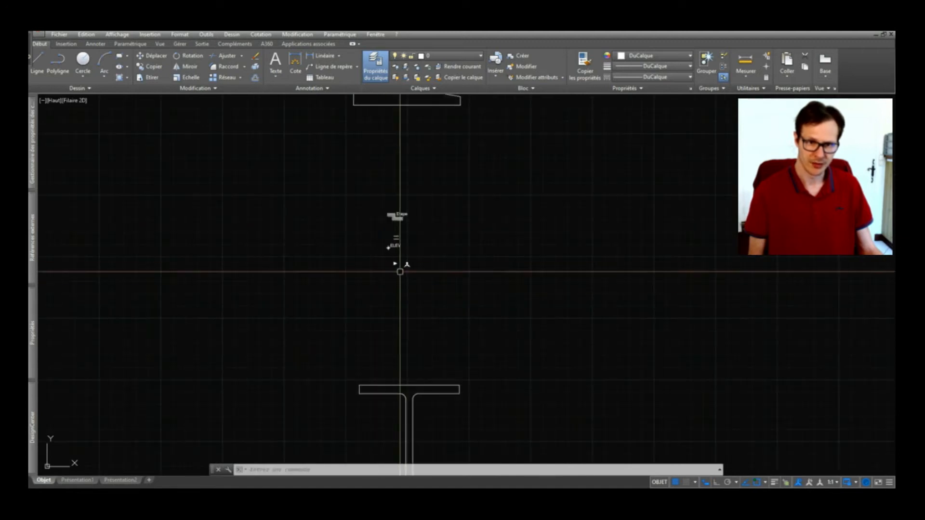
Set the wide-flange profile below the small symbols to size W360x370x134
middle_drag(429, 309, 433, 181)
click(417, 223)
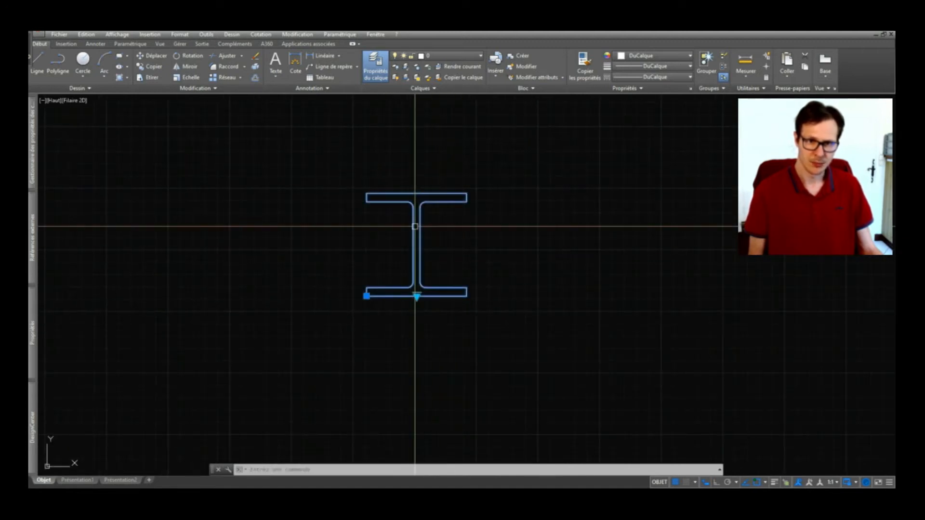
click(417, 297)
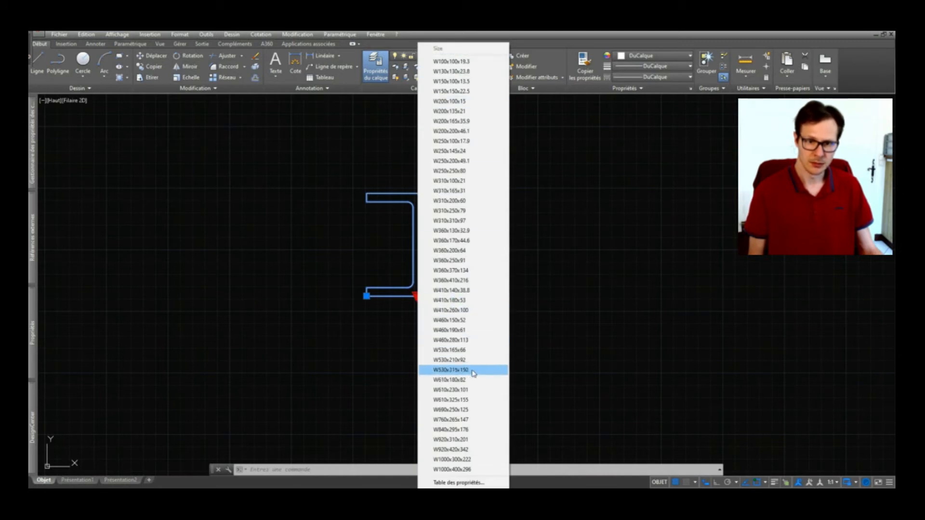
click(451, 270)
scroll(451, 265, down, 8)
key(Escape)
scroll(446, 285, up, 8)
scroll(440, 237, down, 4)
Move the wide-flange profile straight down, clear of the small symbols above it
click(441, 233)
scroll(446, 236, down, 4)
text(d)
key(space)
click(532, 241)
click(530, 282)
scroll(501, 277, down, 4)
scroll(470, 202, up, 6)
scroll(482, 253, down, 10)
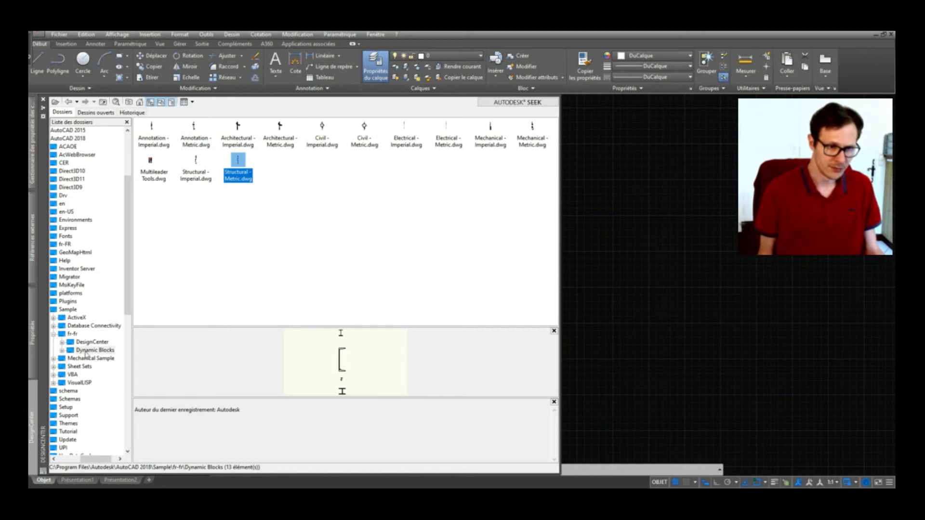
Browse the AutoCAD 2018 folder tree in DesignCenter, checking the Dynamic Blocks drawings and the Support folder
click(61, 352)
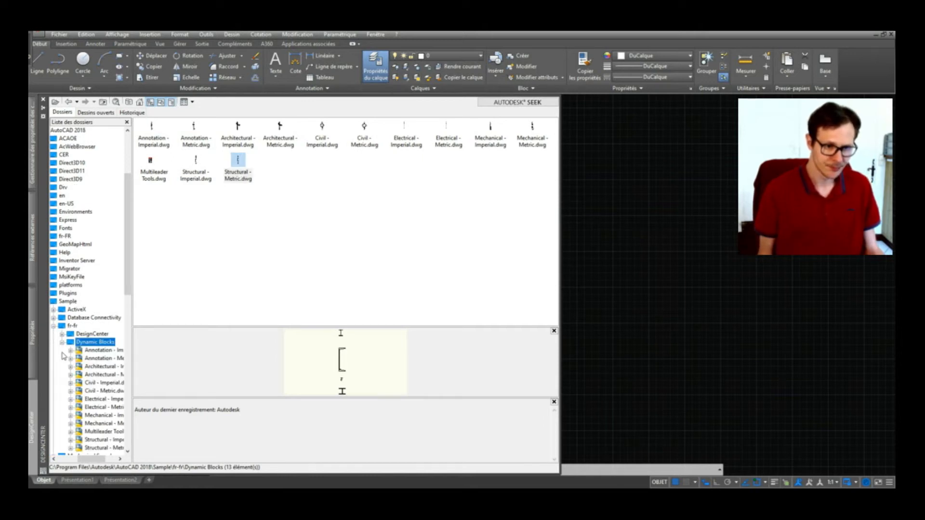
scroll(90, 358, down, 2)
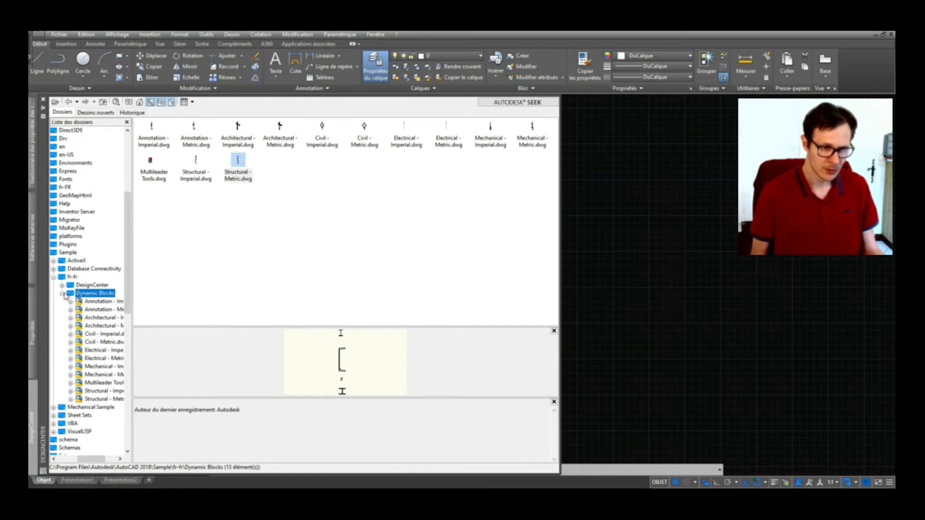
click(62, 293)
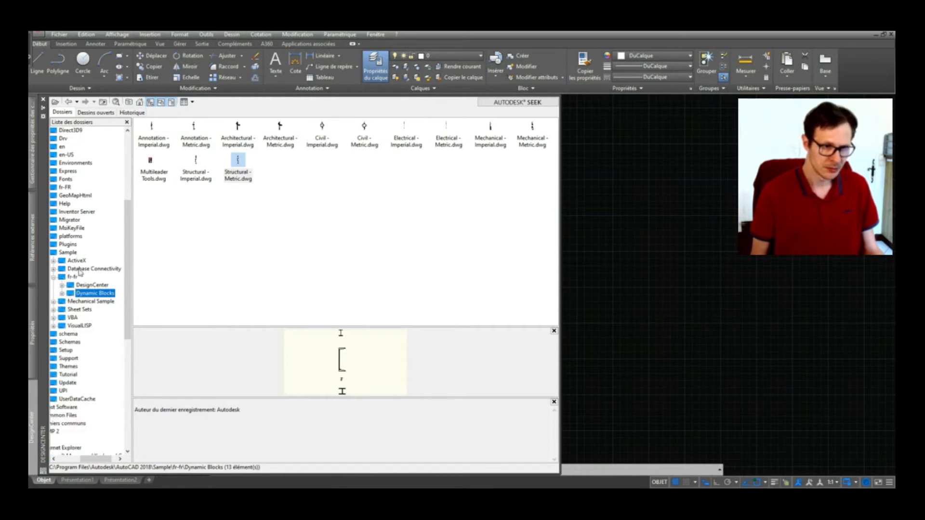
click(68, 358)
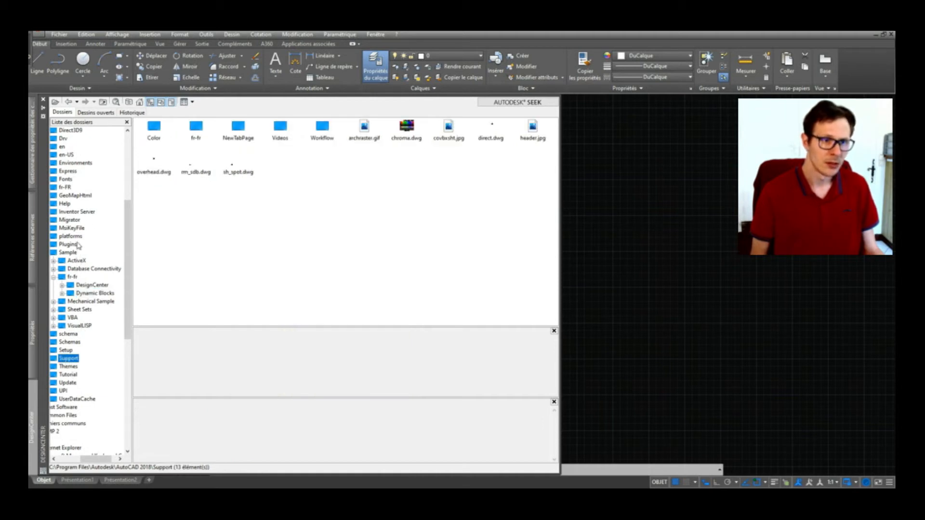
scroll(77, 232, up, 2)
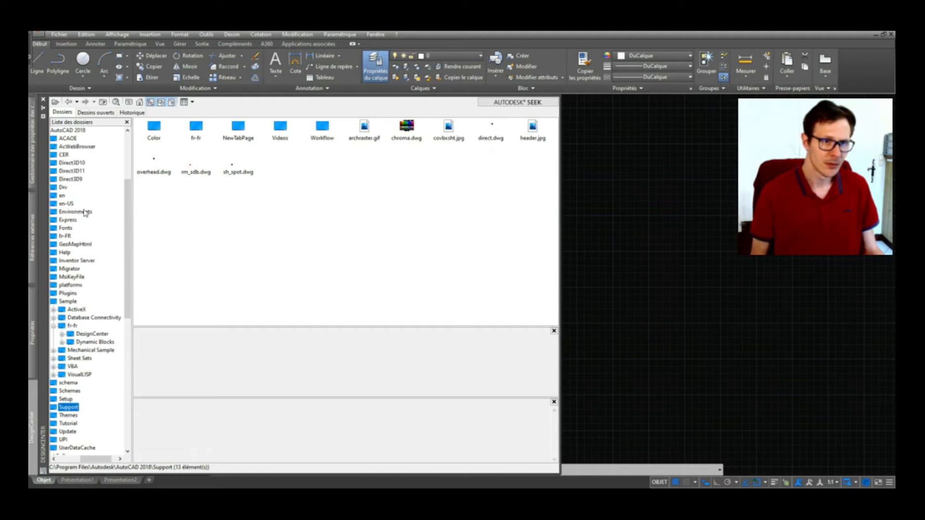
scroll(87, 212, up, 1)
scroll(89, 226, down, 2)
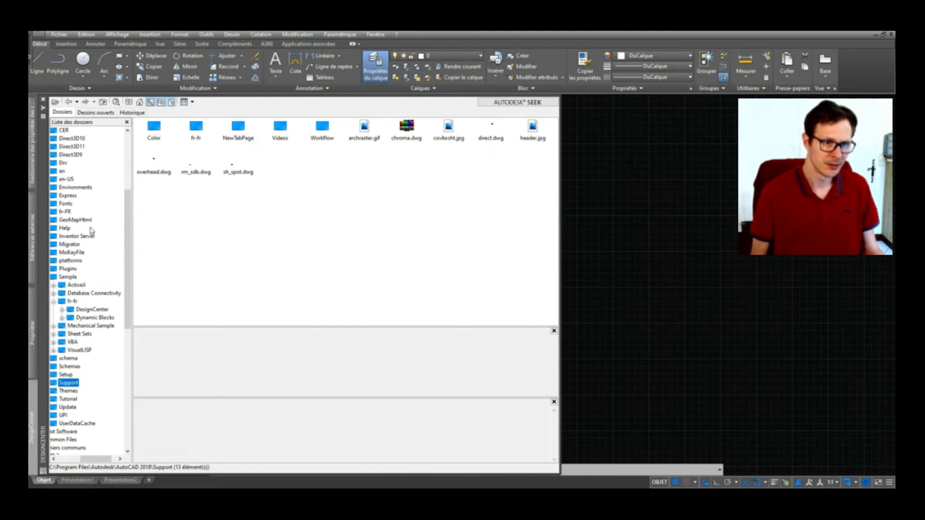
scroll(92, 234, up, 1)
scroll(93, 234, down, 3)
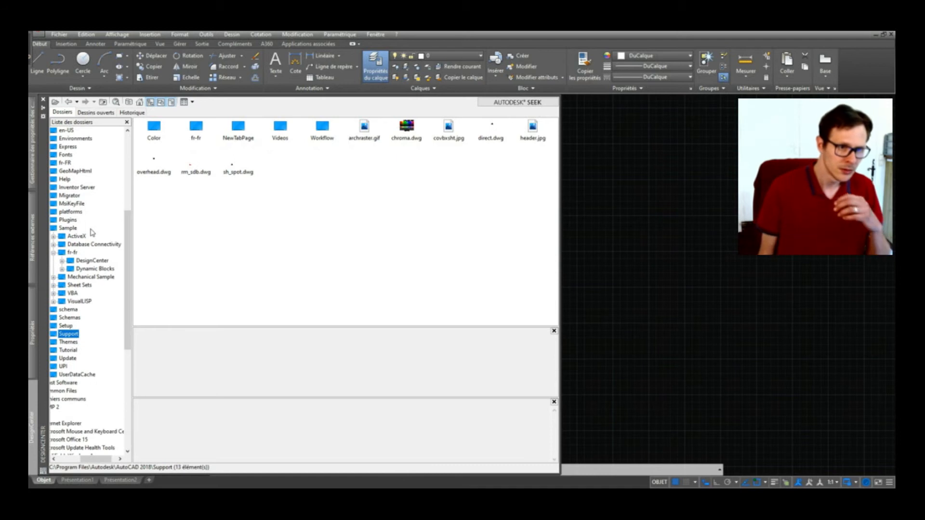
Show the blocks of Home - Space Planner.dwg from the DesignCenter sample folder
click(63, 262)
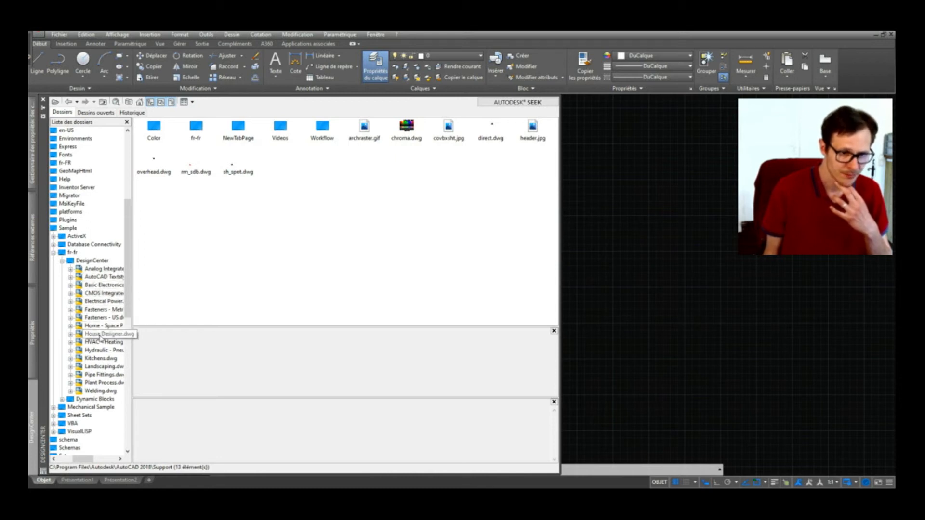
click(71, 326)
click(99, 334)
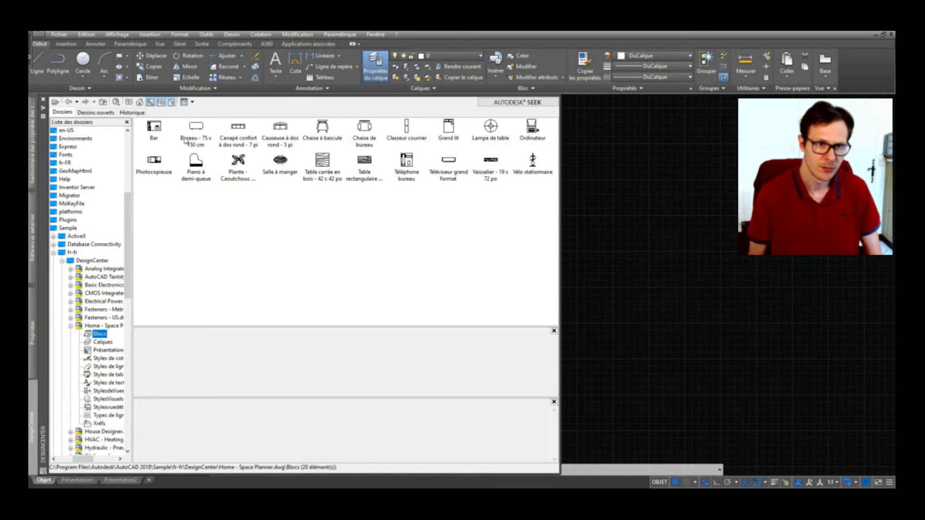
Insert the Piano à demi-queue block into the empty area well to the right of the structural profiles
click(198, 169)
drag(265, 183, 603, 250)
scroll(618, 247, up, 5)
middle_drag(564, 260, 570, 232)
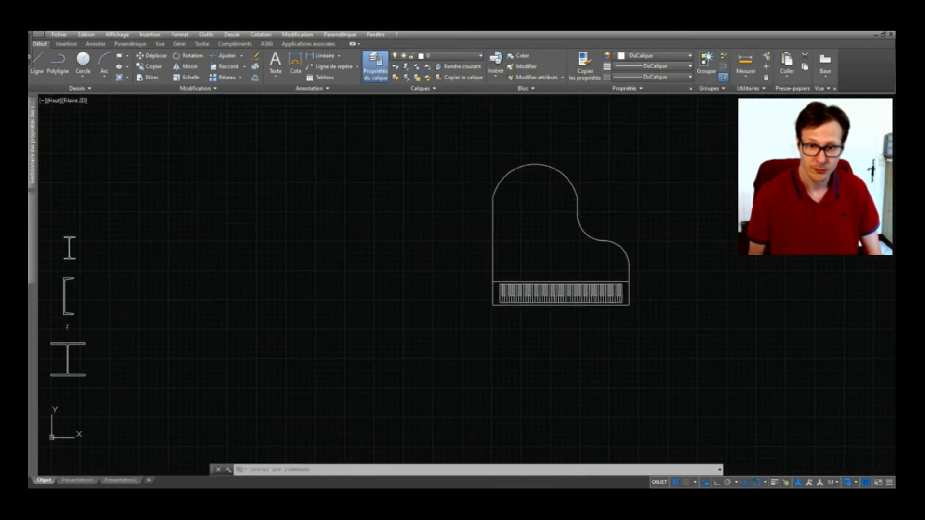
Insert the Bar block from Home - Space Planner.dwg just below the piano
mouse_move(37, 418)
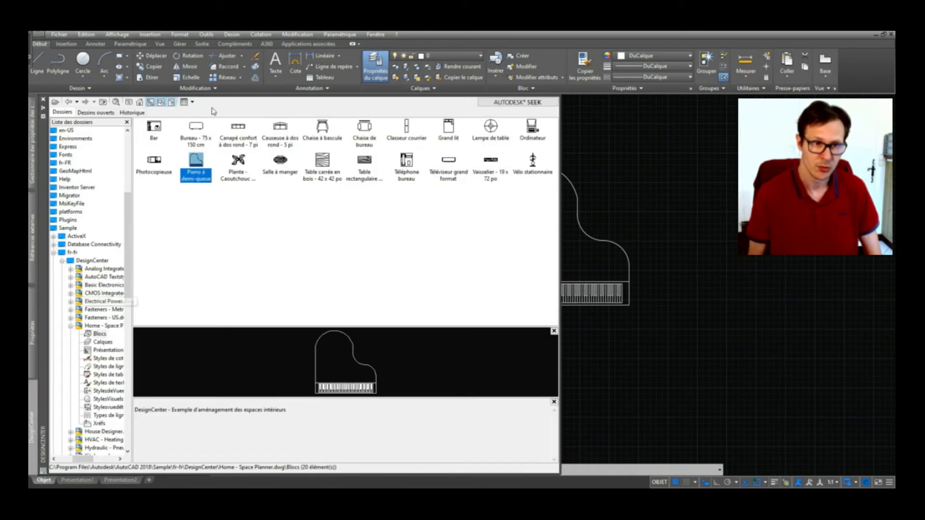
click(154, 159)
click(158, 129)
drag(450, 239, 656, 351)
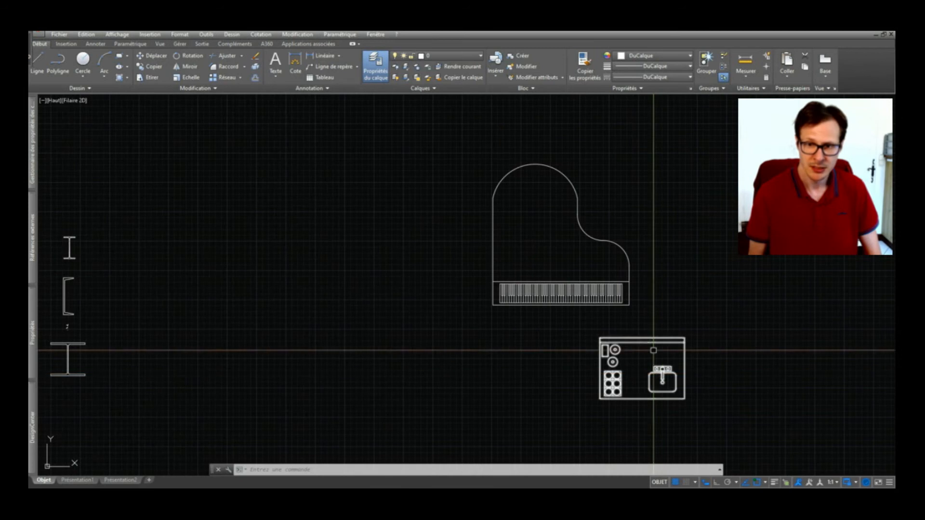
Inspect the grips of the bar and piano blocks and the block editing options offered for the piano
click(601, 338)
click(580, 289)
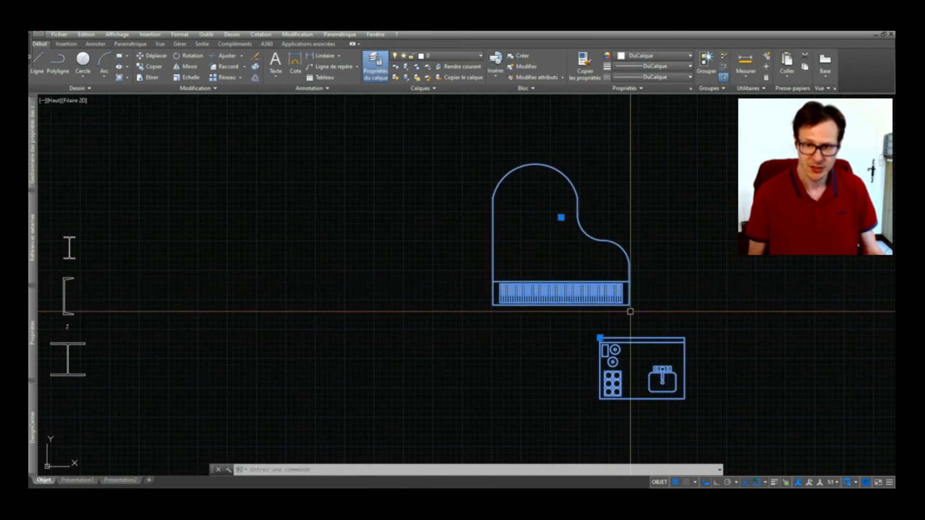
key(Escape)
click(584, 289)
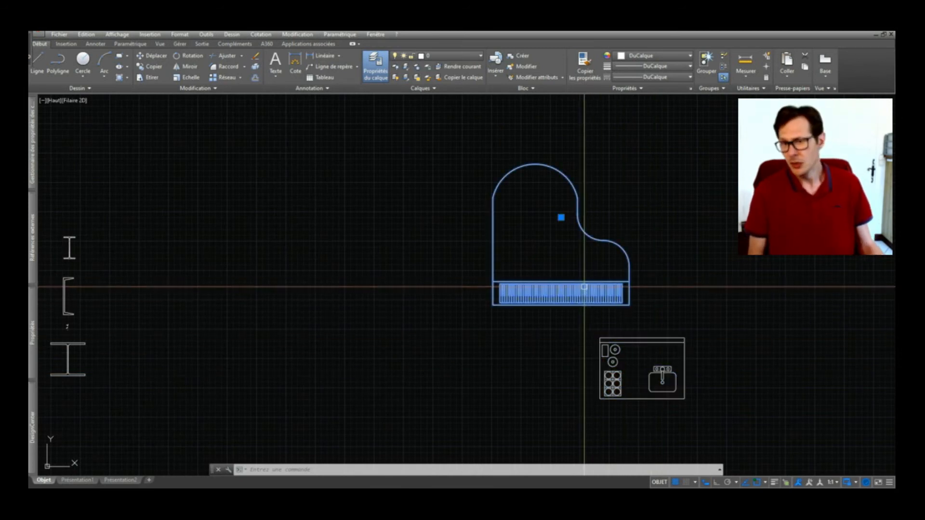
key(Escape)
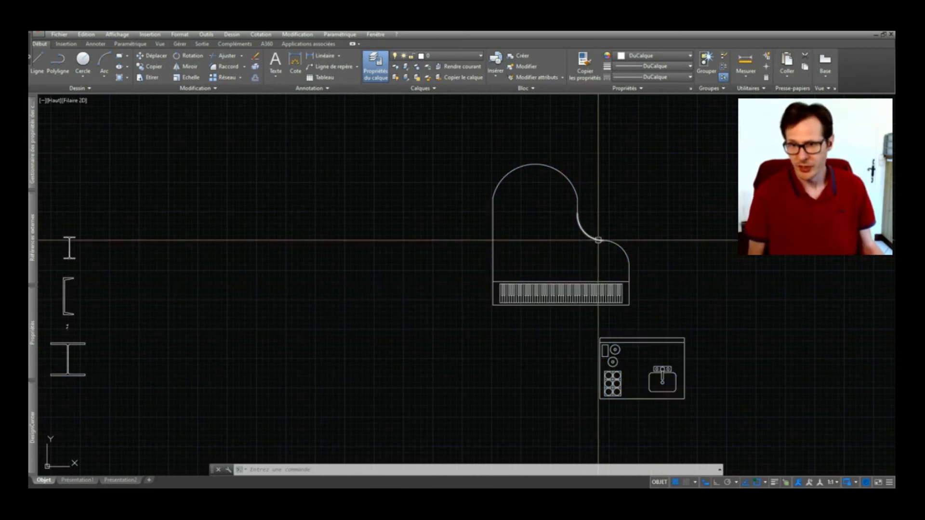
click(588, 289)
right_click(579, 212)
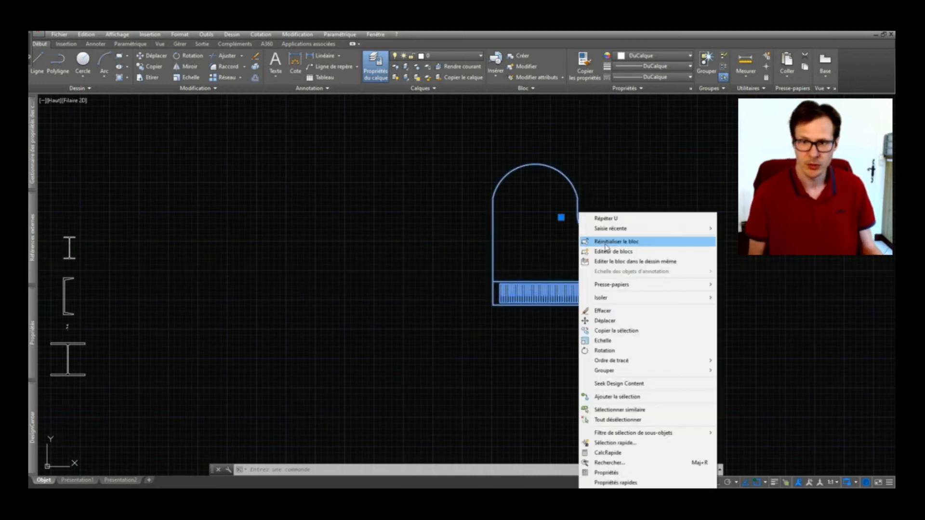
key(Escape)
key(Escape)
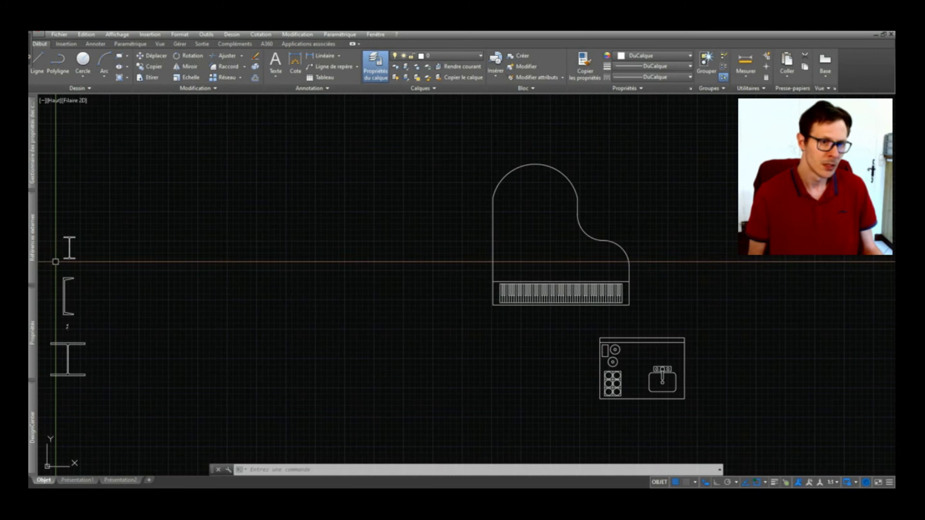
Browse the content categories of AutoCAD Textstyles and Linetypes.dwg in DesignCenter and select its Blocs category
mouse_move(35, 417)
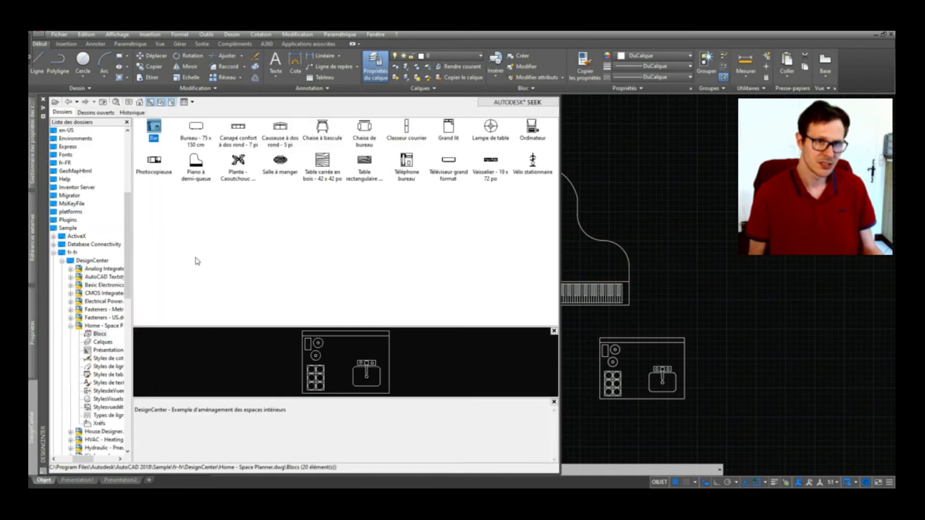
click(104, 277)
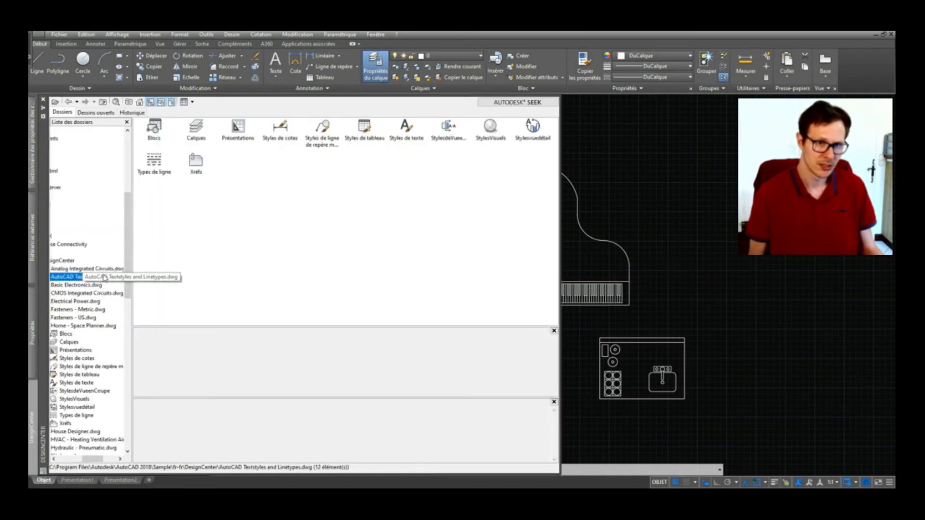
click(154, 129)
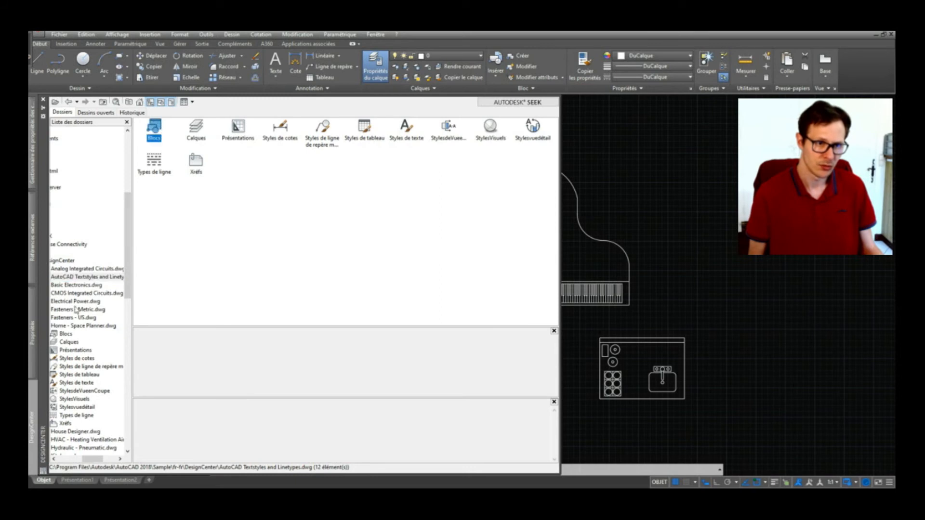
Check the Blocs category of AutoCAD Textstyles and Linetypes.dwg in the folder tree, then collapse that drawing's entry
scroll(93, 448, down, 1)
drag(90, 462, 70, 462)
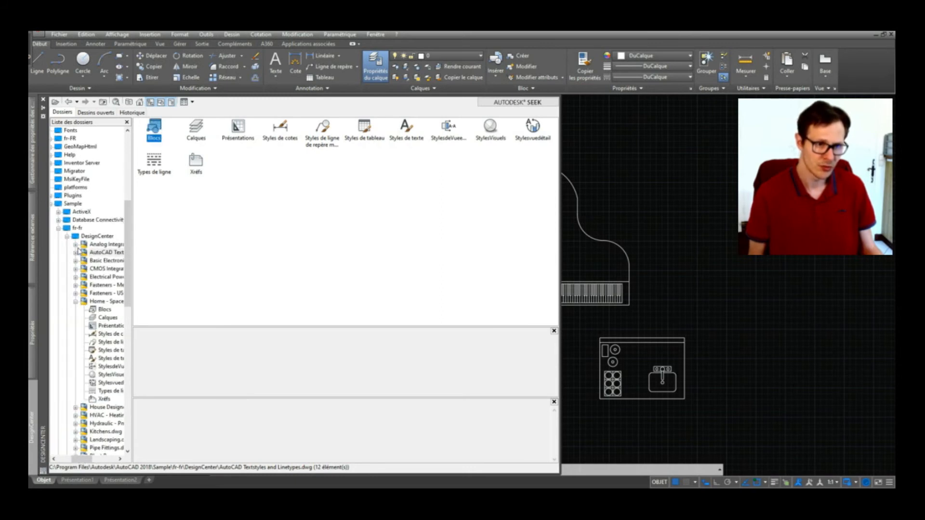
click(76, 253)
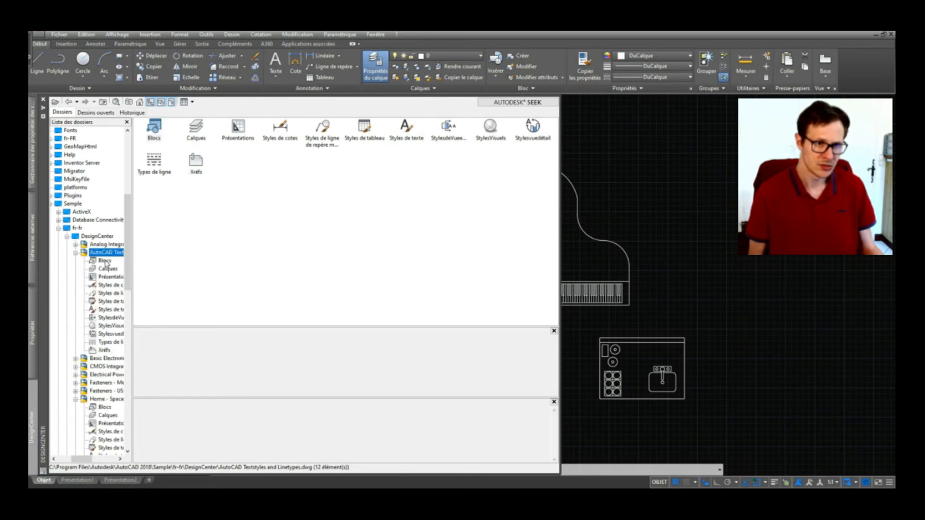
click(105, 261)
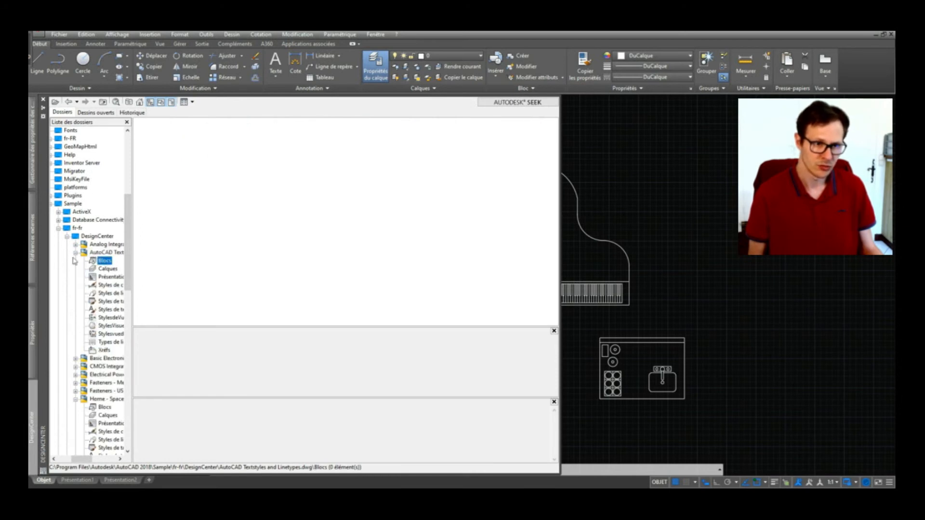
click(76, 254)
Insert the Baignoire - 26 x 60 po block from House Designer.dwg into the empty area to the right of the piano
scroll(80, 362, down, 1)
drag(94, 459, 87, 459)
scroll(105, 290, down, 2)
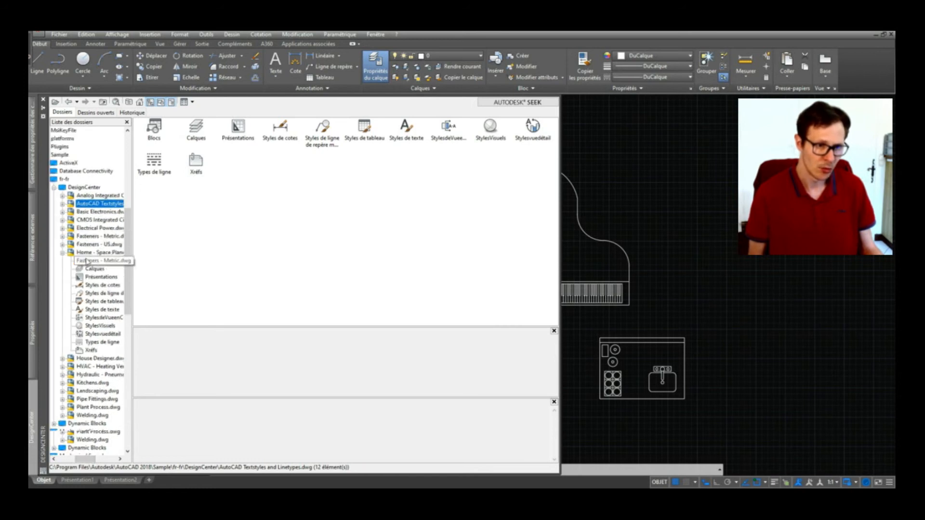
click(62, 334)
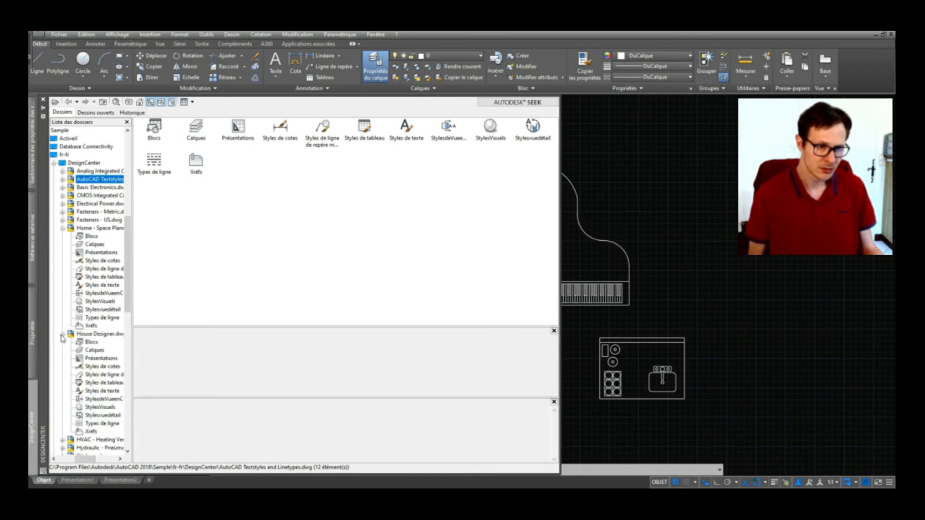
click(89, 342)
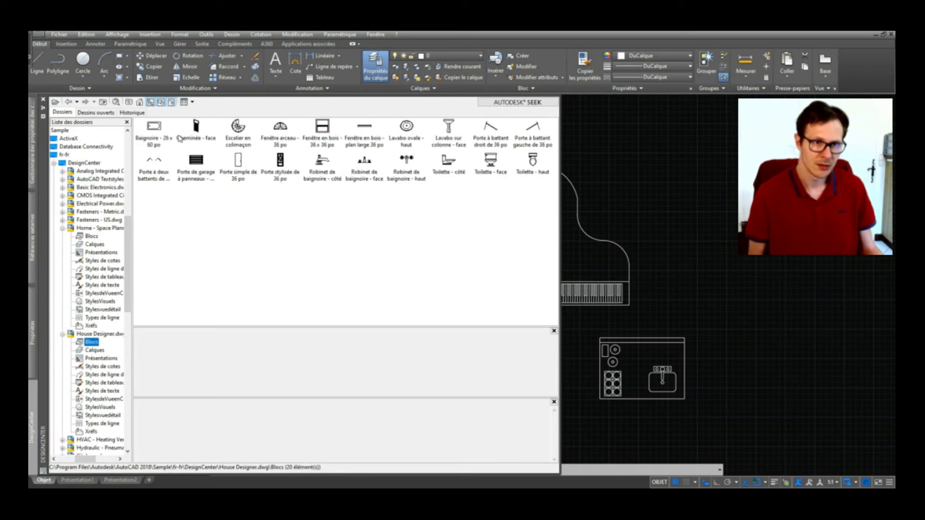
mouse_move(153, 138)
mouse_down()
mouse_move(522, 242)
mouse_move(644, 223)
mouse_move(688, 203)
mouse_up()
middle_drag(771, 167, 669, 191)
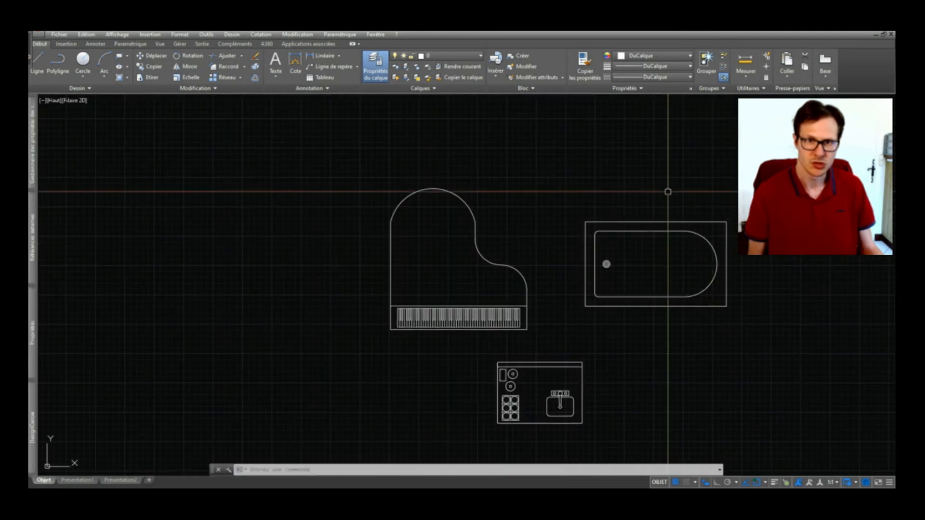
Insert the Porte à battant droit de 36 po block from House Designer.dwg just above the bathtub
mouse_move(34, 413)
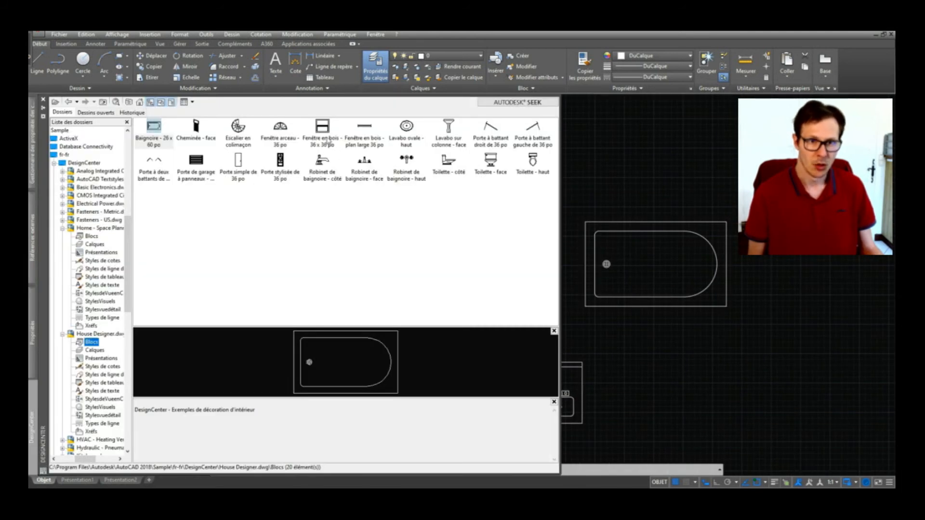
click(494, 138)
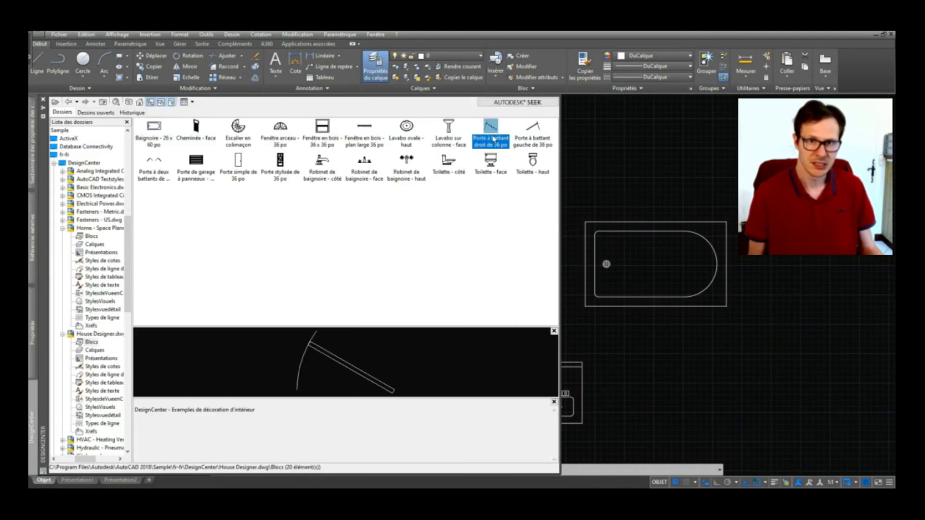
mouse_move(489, 137)
mouse_down()
mouse_move(702, 161)
mouse_move(687, 179)
mouse_move(702, 160)
mouse_move(658, 205)
mouse_up()
middle_drag(658, 204, 637, 214)
key(Escape)
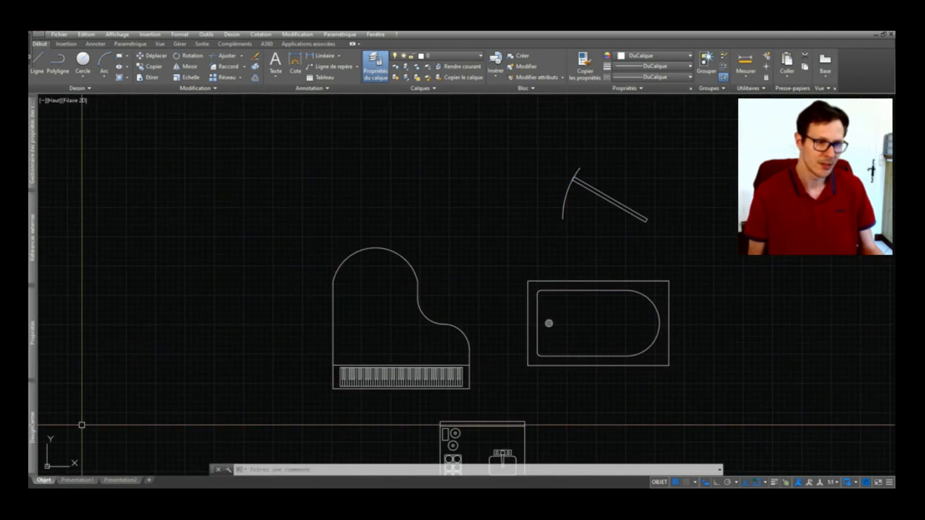
Insert the Toilette - face block from House Designer.dwg to the right of the swing door
mouse_move(33, 395)
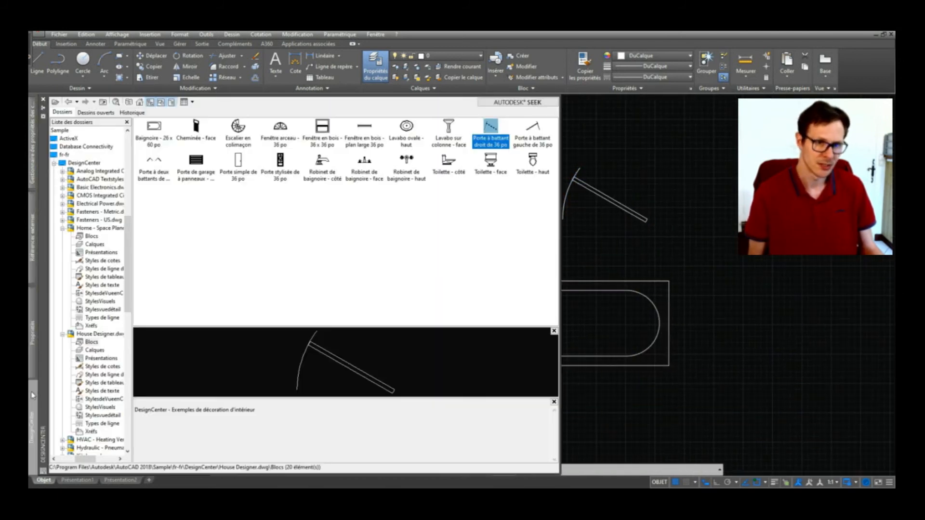
click(491, 160)
drag(490, 160, 741, 196)
click(742, 197)
click(716, 169)
middle_drag(759, 162, 683, 221)
scroll(688, 207, up, 2)
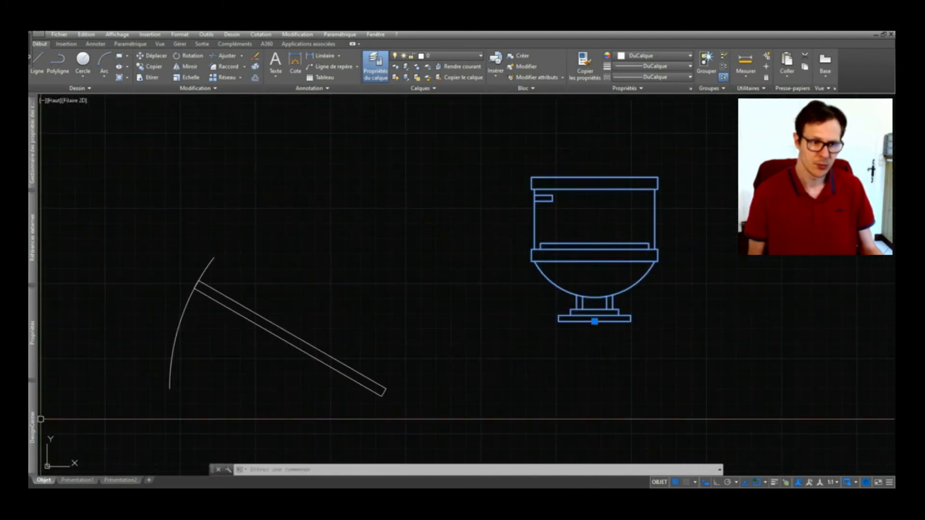
Insert the Toilette - côté block from House Designer.dwg beside the front view of the toilet
mouse_move(35, 411)
mouse_move(442, 169)
mouse_down()
mouse_move(683, 252)
mouse_move(707, 297)
mouse_up()
scroll(680, 292, down, 2)
click(745, 269)
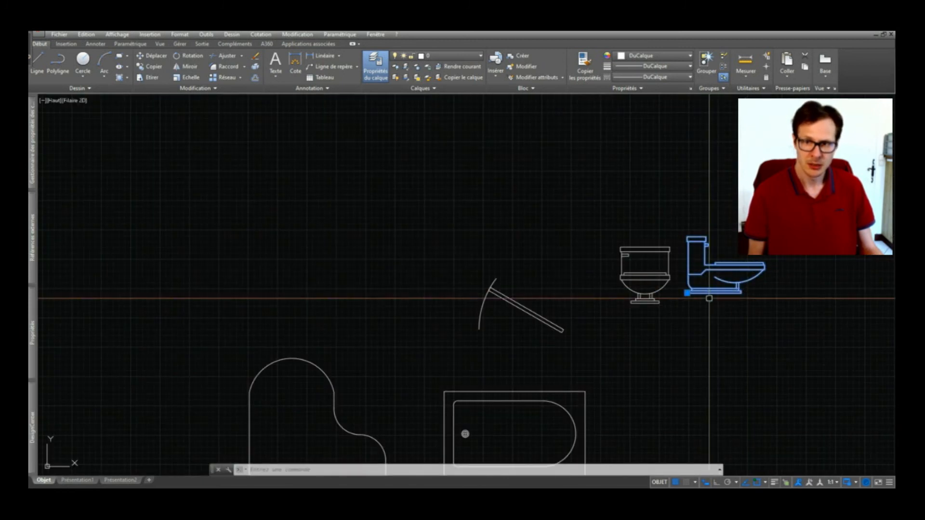
Move the side-view toilet by its insertion grip so its base lines up with the front view's base, farther to the right
scroll(690, 295, up, 2)
click(686, 291)
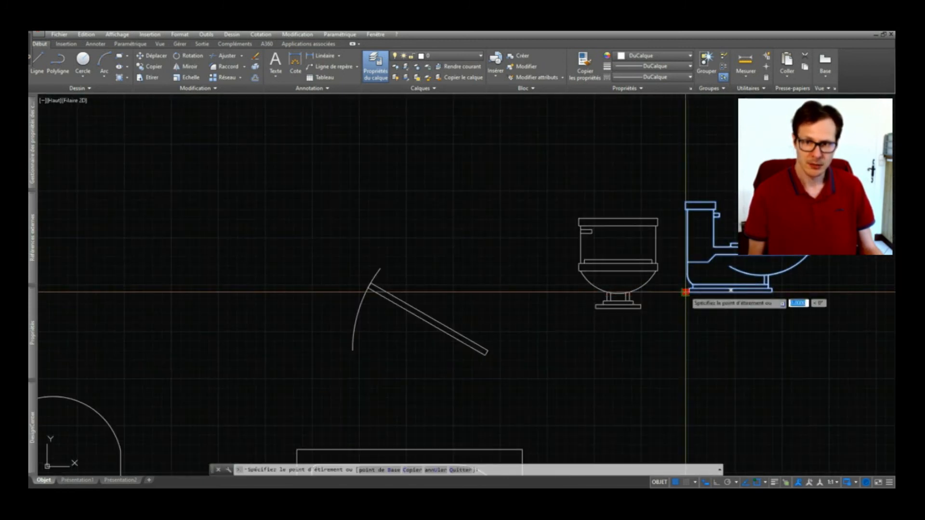
click(641, 308)
click(641, 308)
click(742, 307)
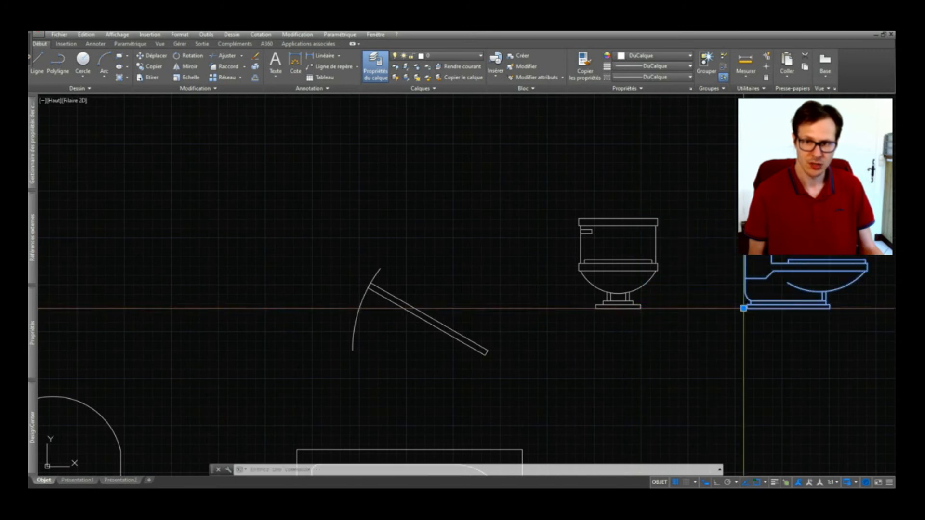
scroll(665, 289, up, 3)
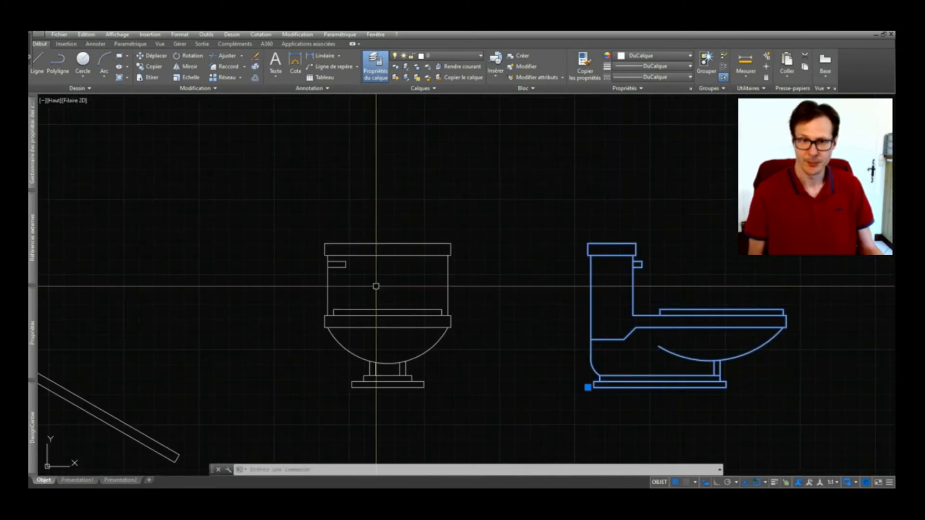
scroll(494, 240, down, 4)
key(Escape)
scroll(559, 272, up, 2)
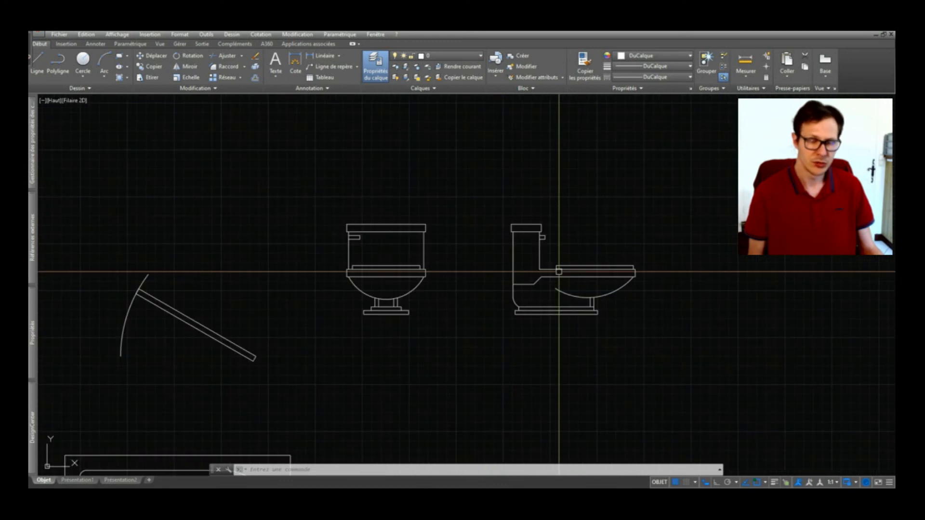
mouse_move(35, 401)
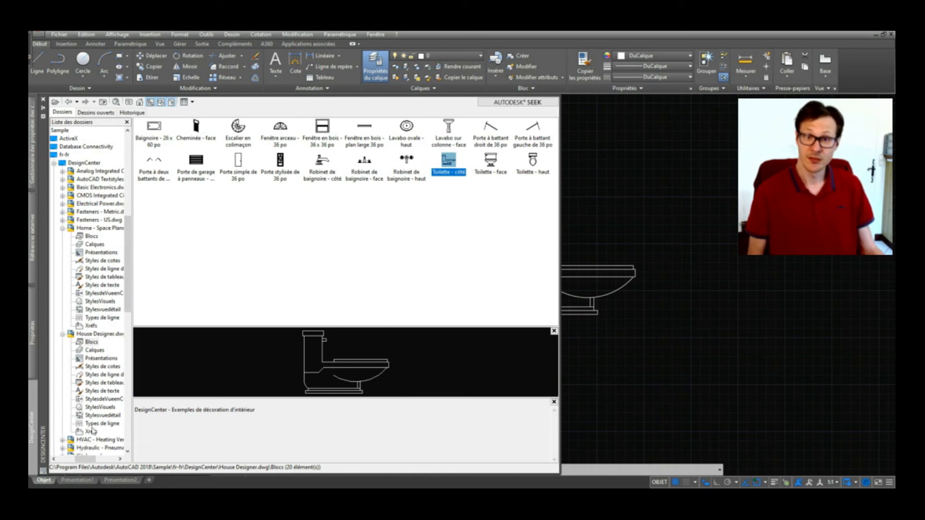
click(596, 169)
click(648, 184)
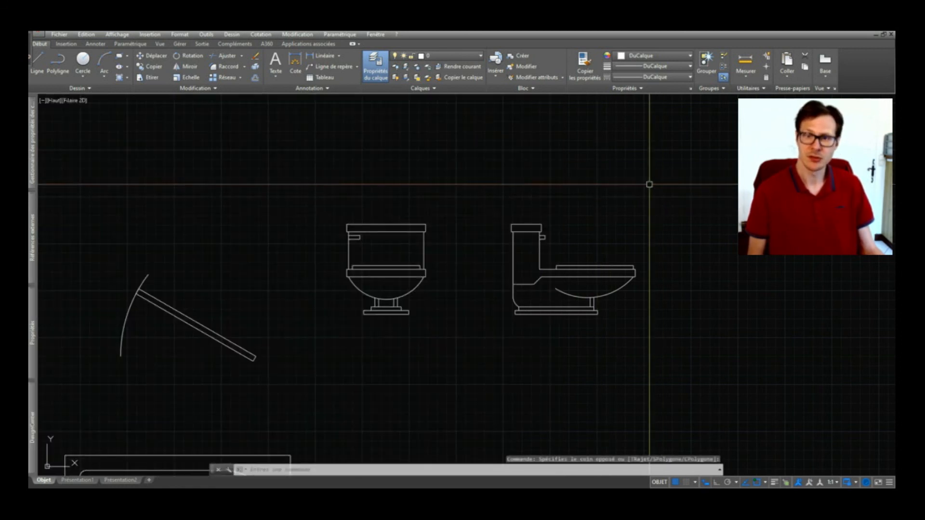